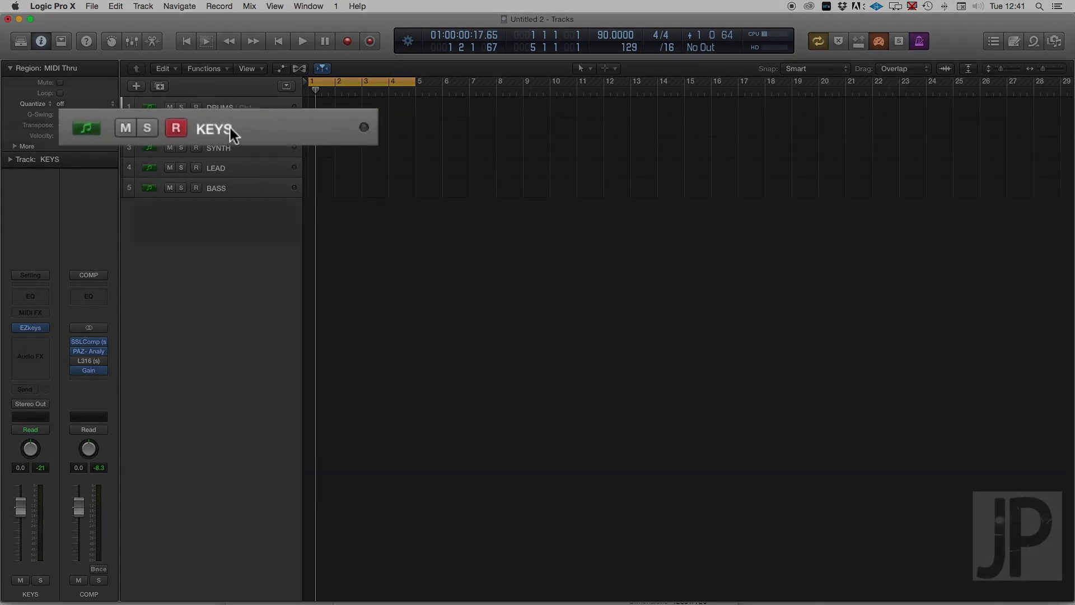
# Rename the KEYS track to PIANO.
pyautogui.doubleClick(216, 128)
pyautogui.write('PIANO')
pyautogui.press('Return')
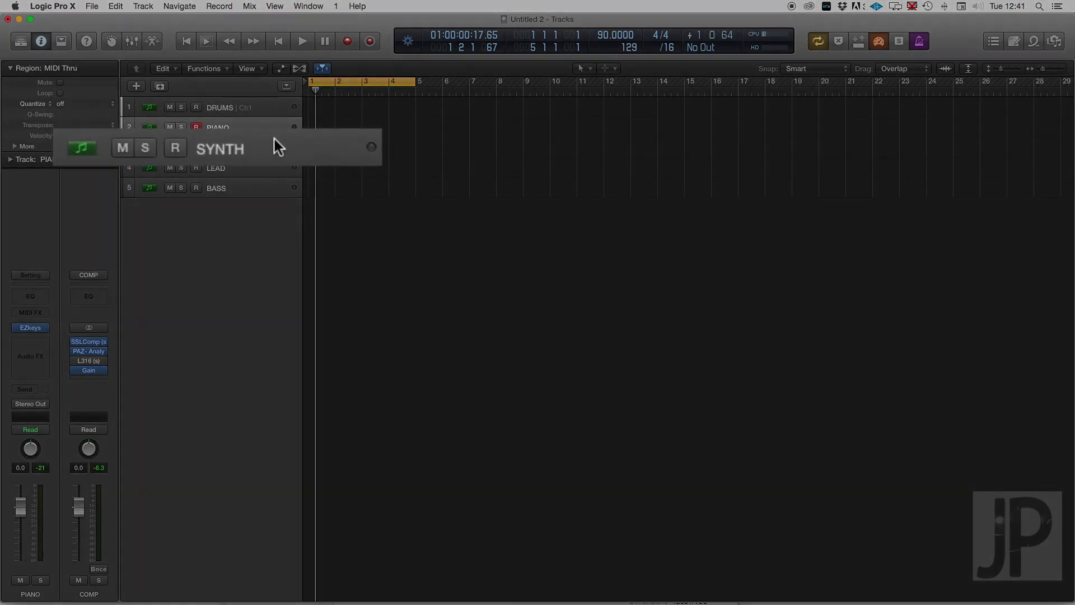
pyautogui.click(246, 168)
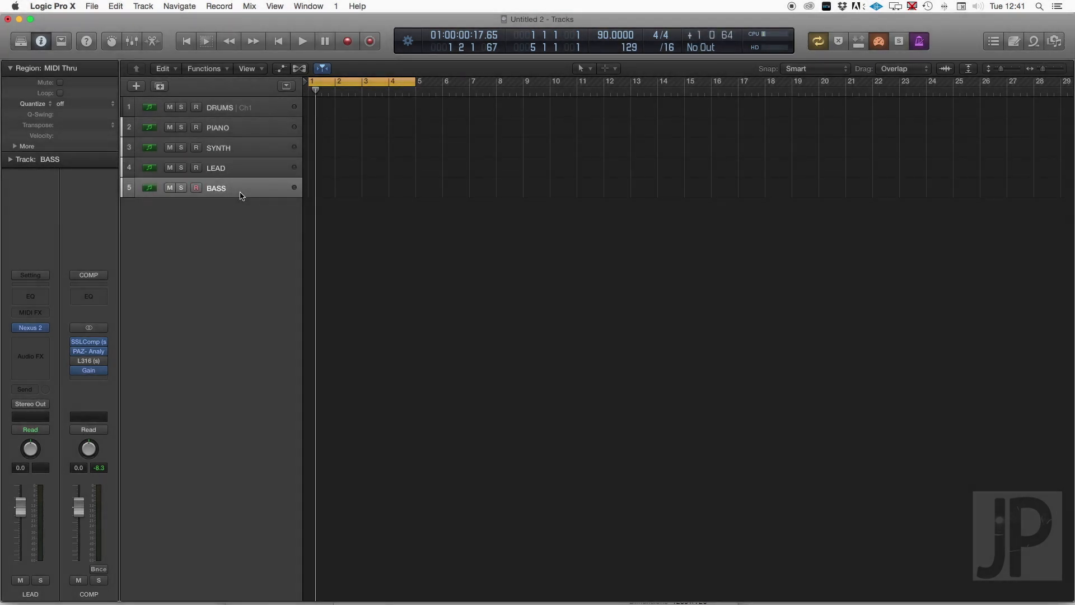
pyautogui.click(241, 189)
pyautogui.click(339, 83)
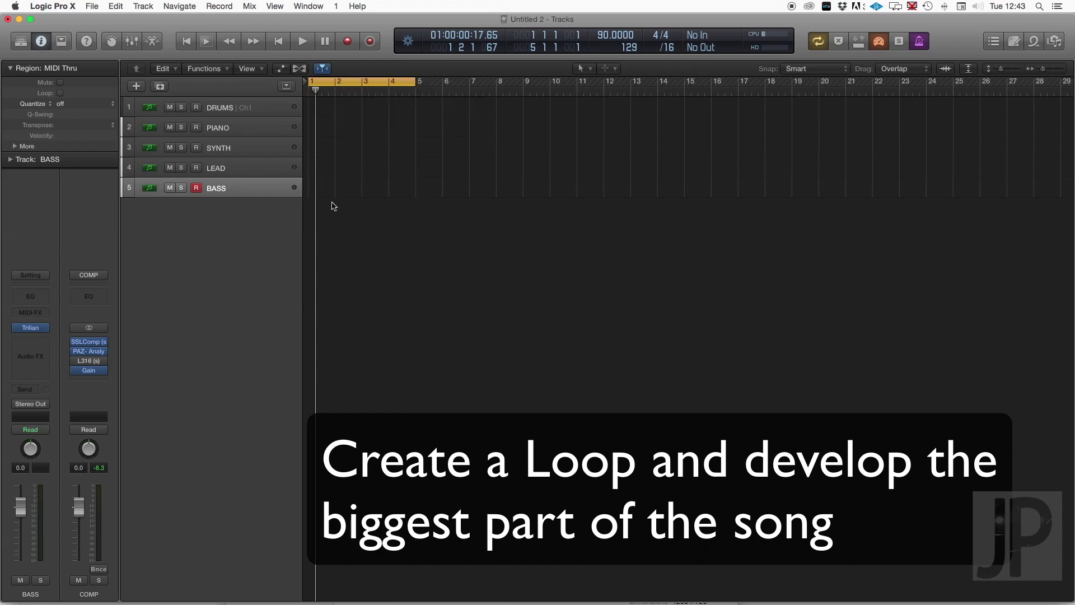
pyautogui.click(249, 110)
pyautogui.click(247, 130)
pyautogui.click(246, 149)
pyautogui.click(243, 168)
pyautogui.click(243, 185)
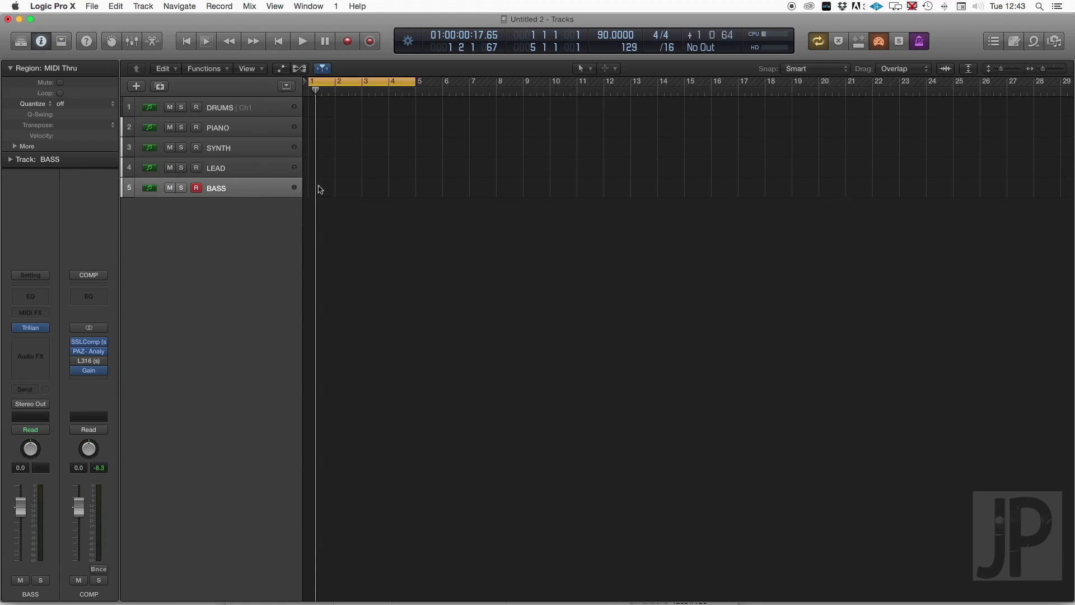
# Record a four-bar kick and snare pattern on the DRUMS track.
pyautogui.click(268, 112)
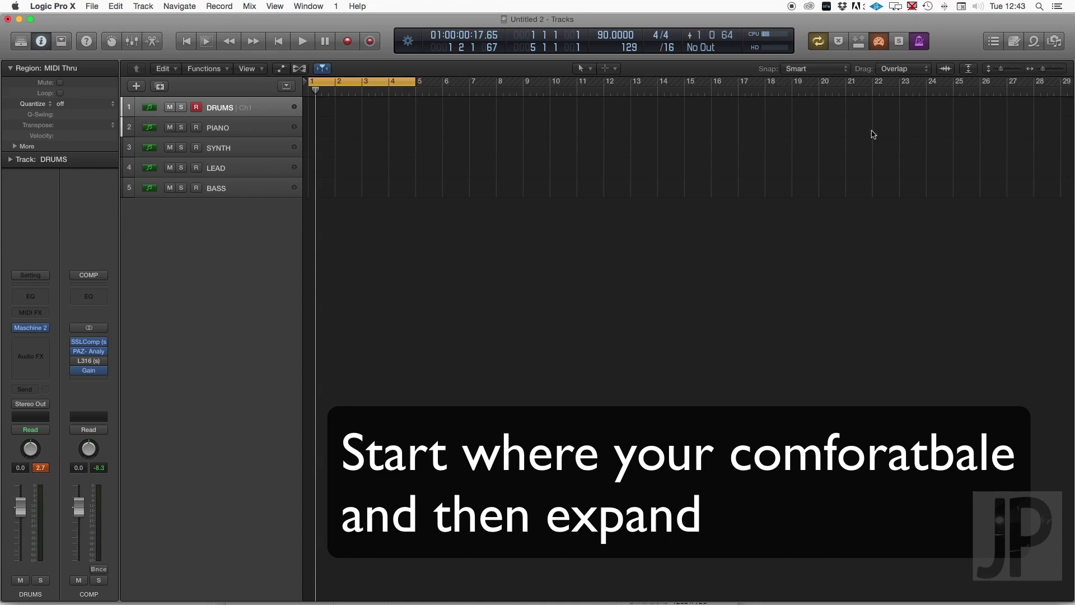
pyautogui.hscroll(1, 860, 125)
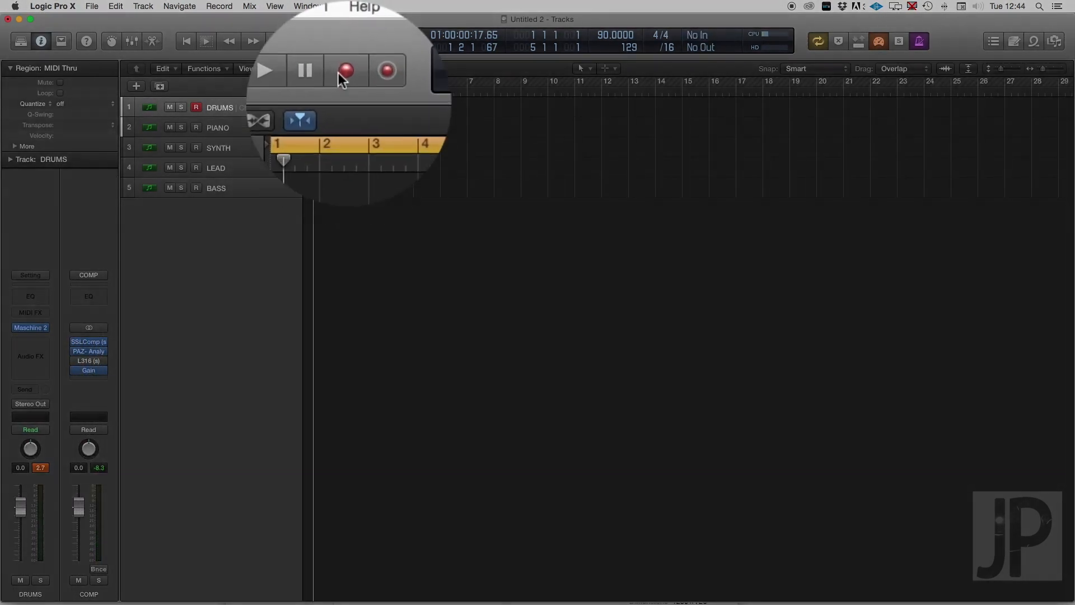
pyautogui.click(346, 43)
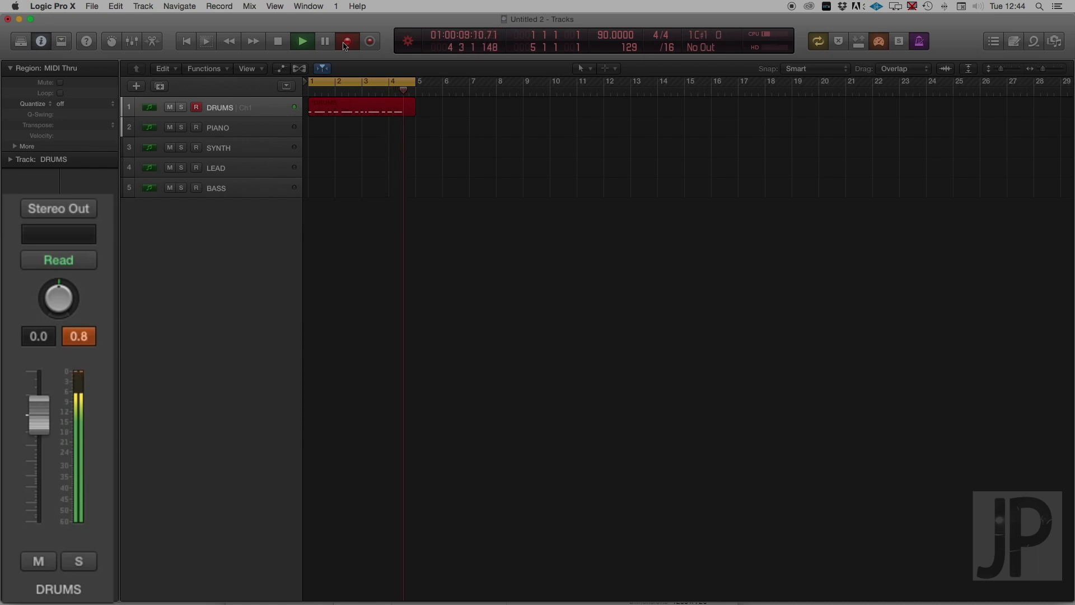
pyautogui.press('space')
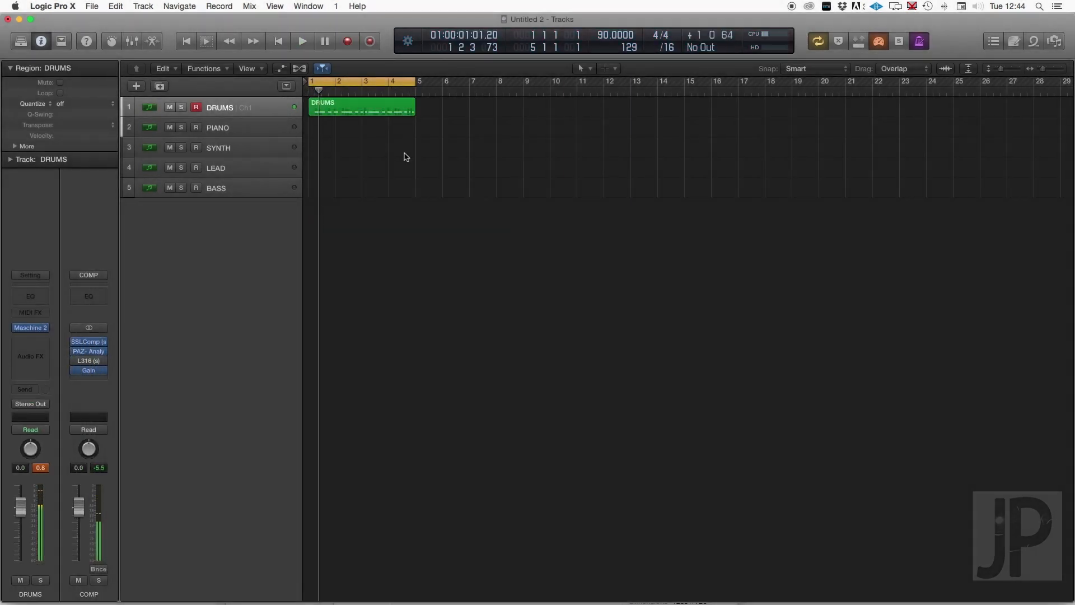
# Open the recorded DRUMS region in the Piano Roll and quantize all its notes to 1/8 Swing D.
pyautogui.doubleClick(377, 112)
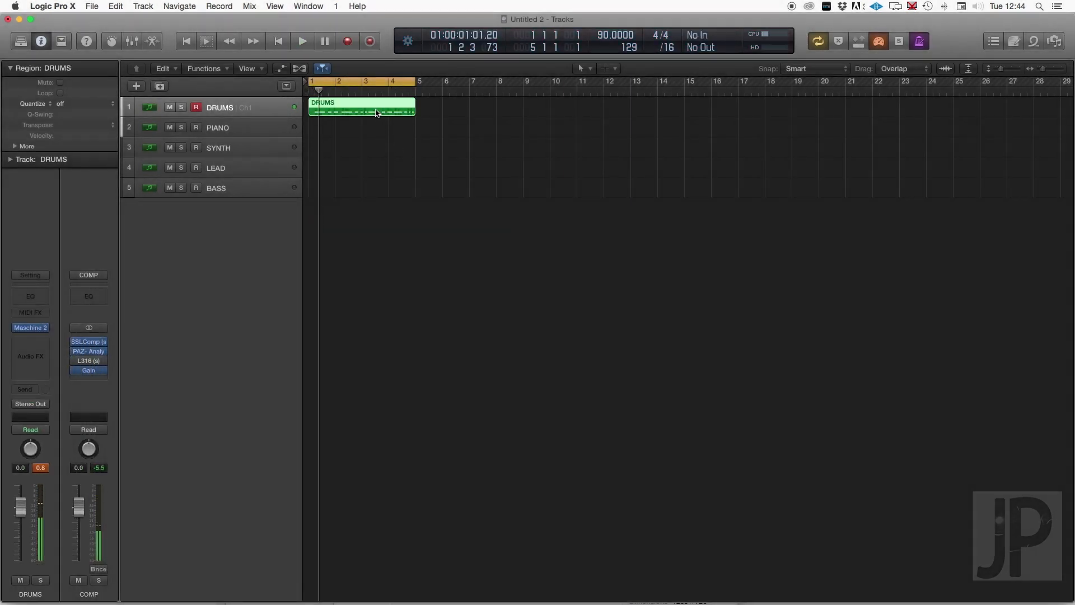
pyautogui.click(360, 474)
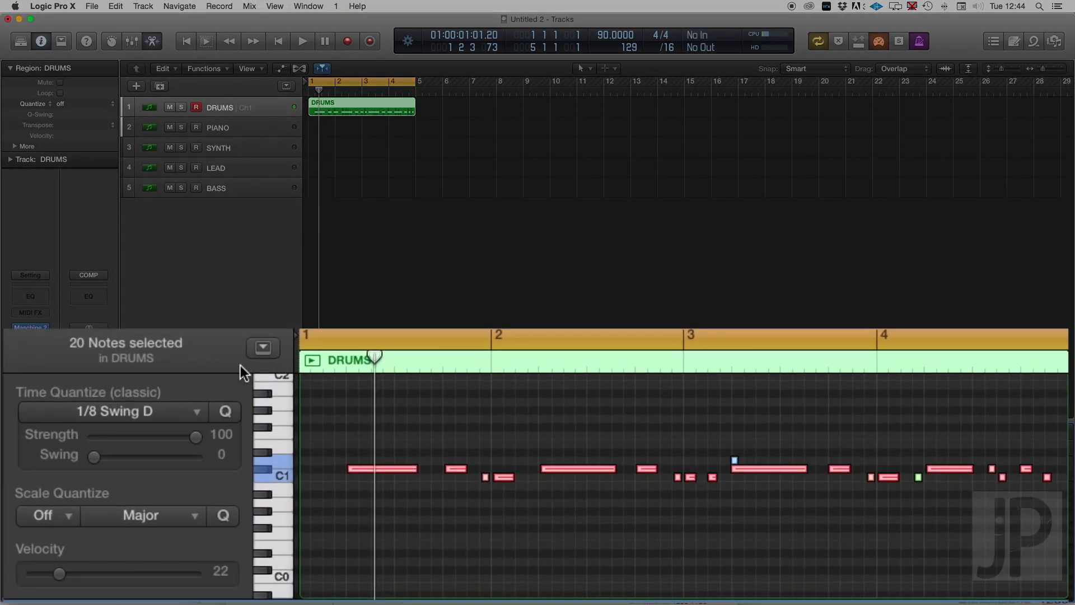
pyautogui.click(227, 411)
pyautogui.click(489, 433)
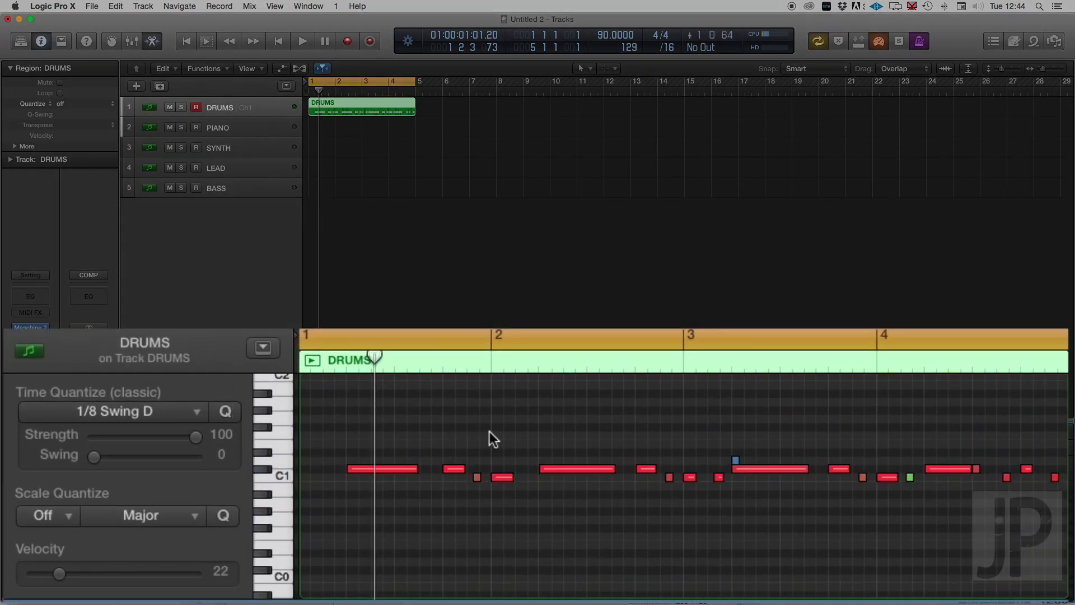
# Copy the C1 kick note at bar 2 to the start of bar 1, position 1 1 1 1.
pyautogui.click(505, 478)
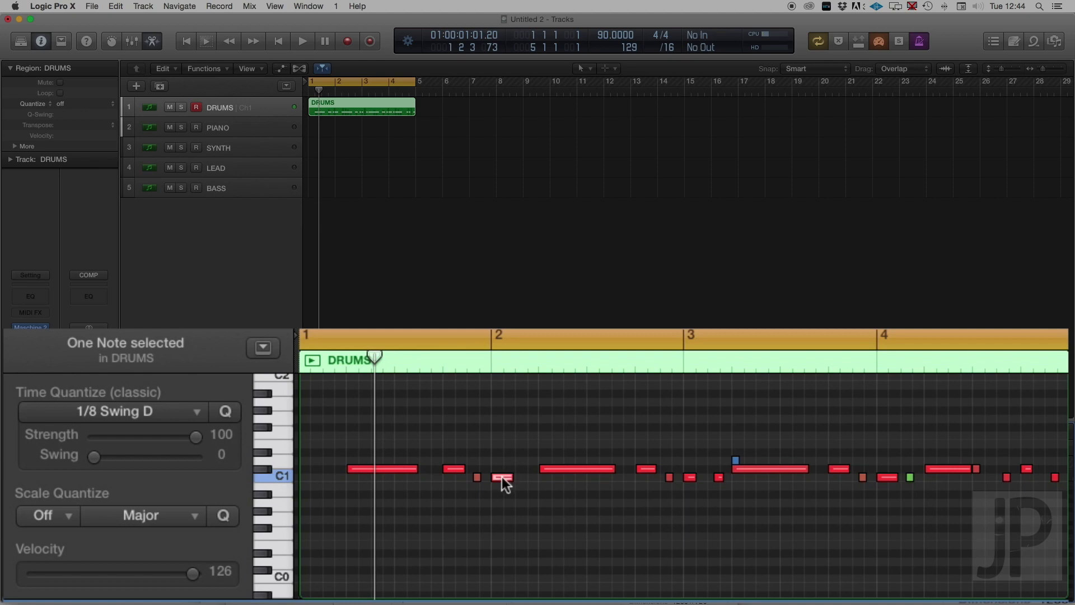
pyautogui.click(312, 478)
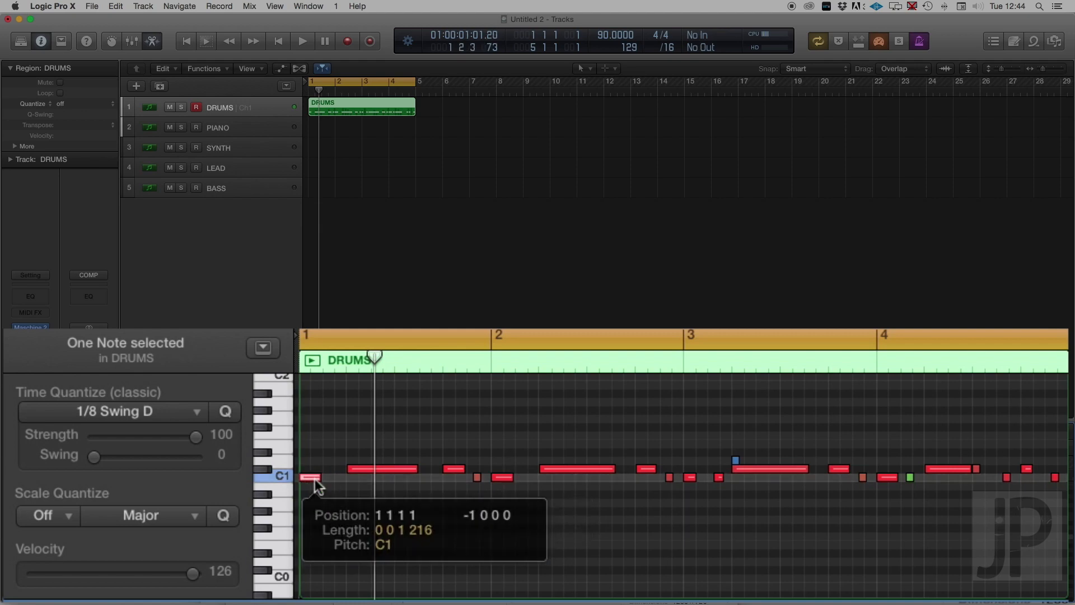
pyautogui.click(324, 438)
# Mute all notes above the C1 row and bounce the DRUMS region in place to a new track as Kick.
pyautogui.press('super+a')
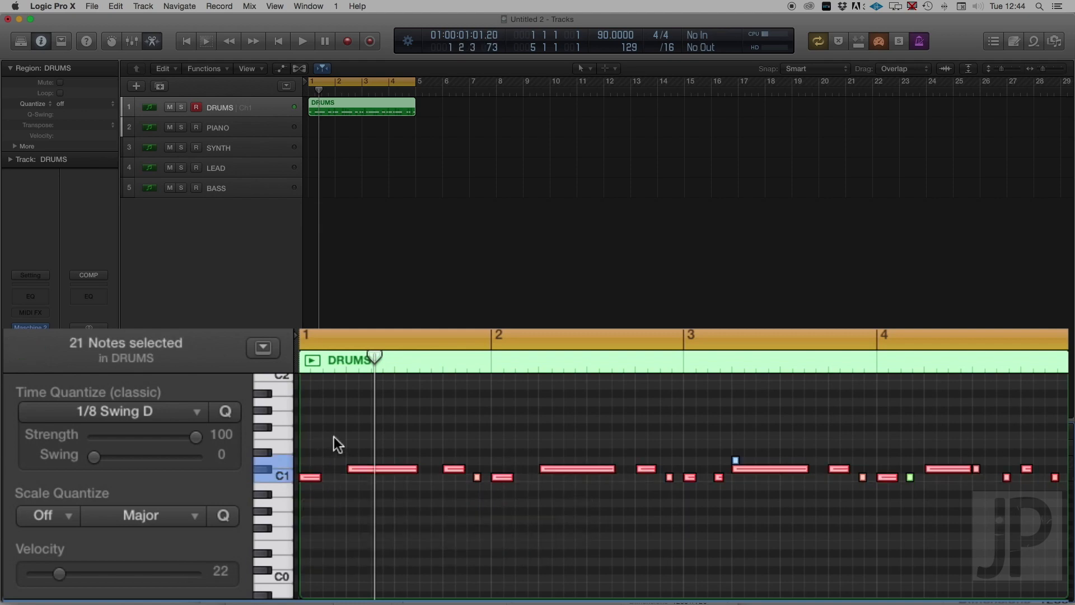
pyautogui.moveTo(346, 453); pyautogui.dragTo(1068, 472)
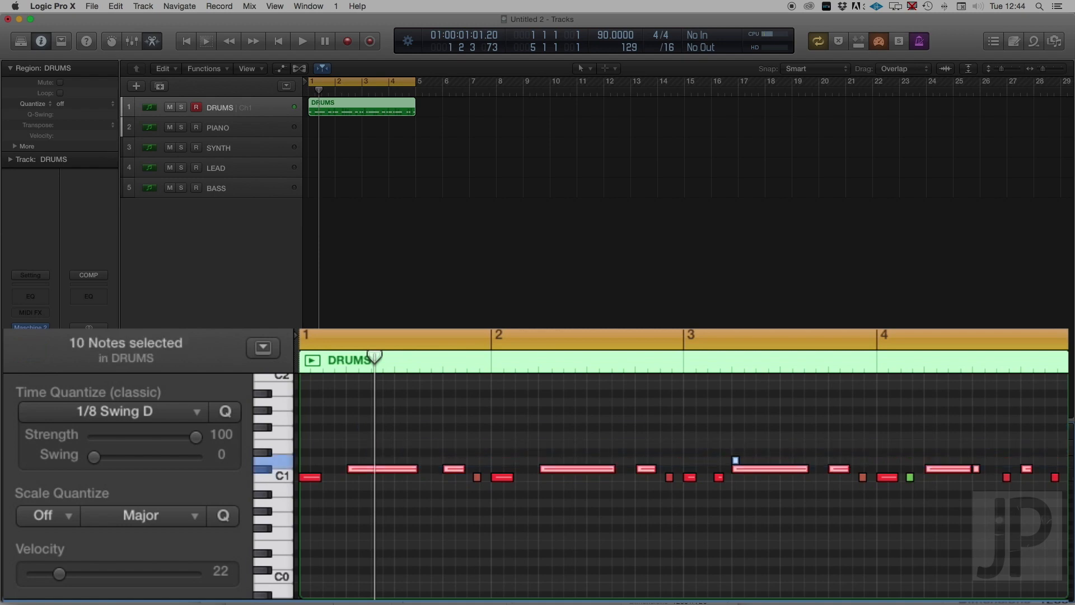
pyautogui.rightClick(382, 112)
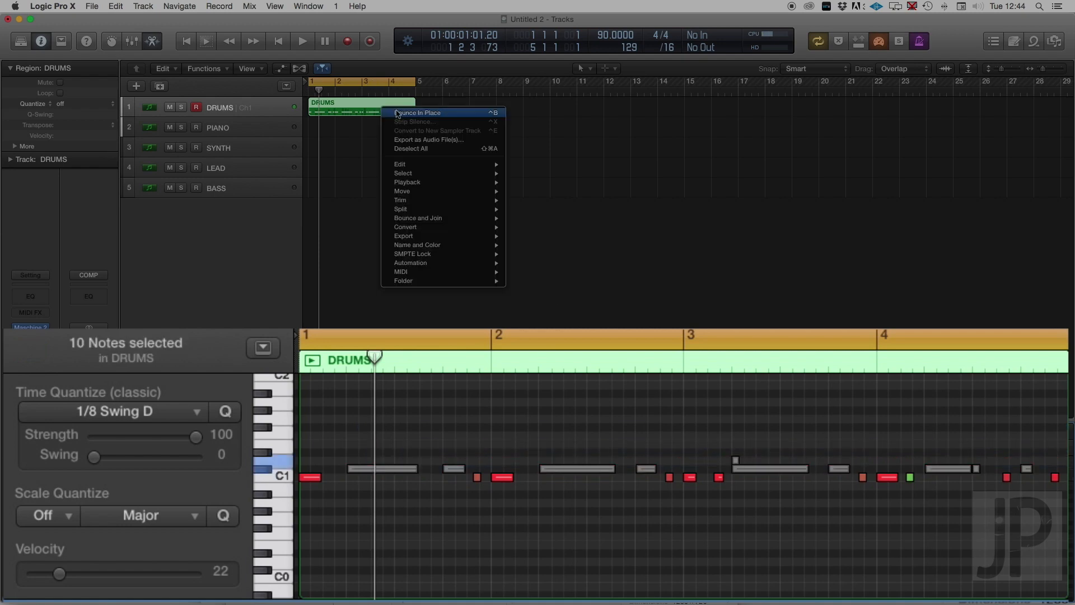
pyautogui.click(453, 113)
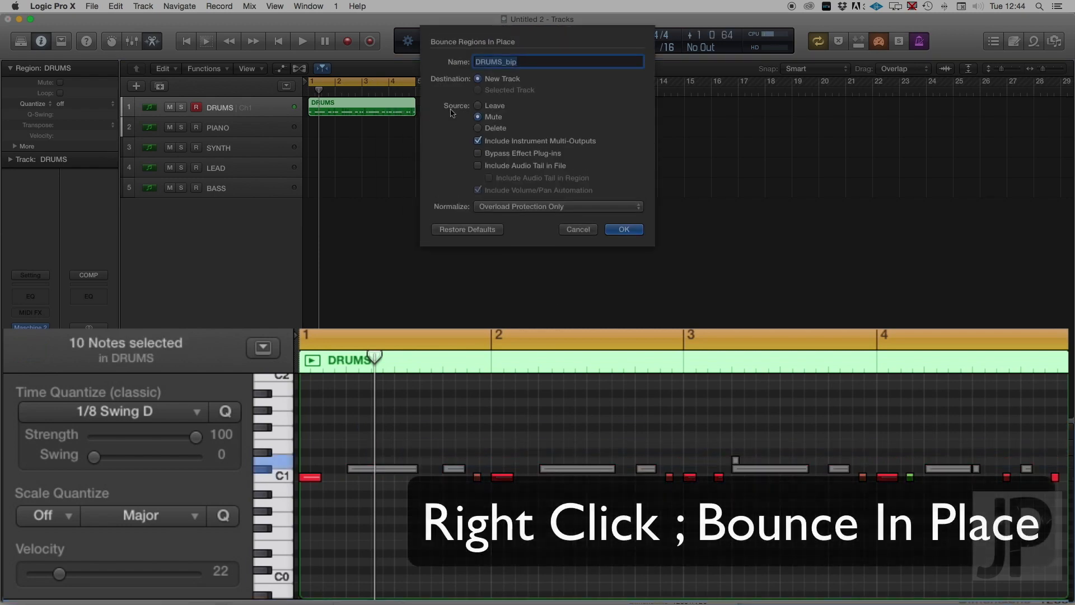
pyautogui.write('Test')
pyautogui.press('Return')
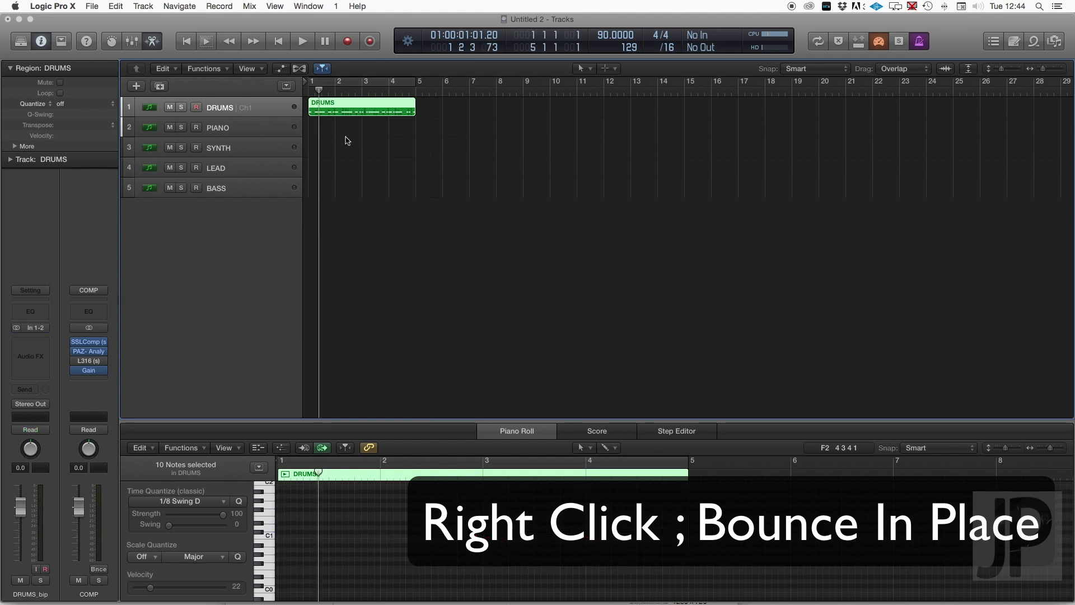
# Unmute the DRUMS region and its notes above C1, and mute the C1 kick notes instead.
pyautogui.click(362, 108)
pyautogui.hotkey('ctrl', 'm')
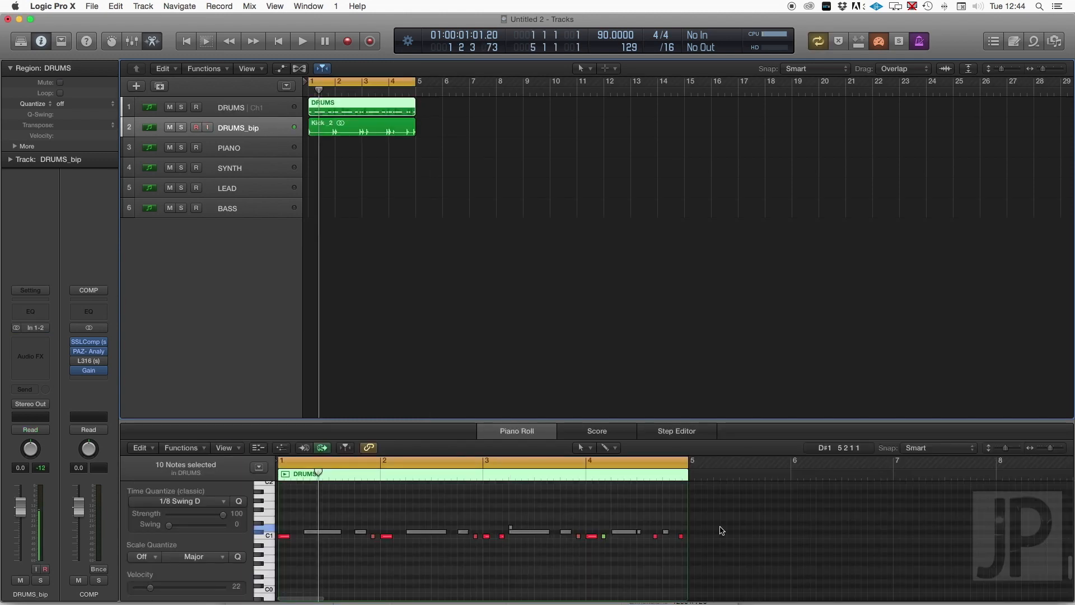
pyautogui.click(724, 530)
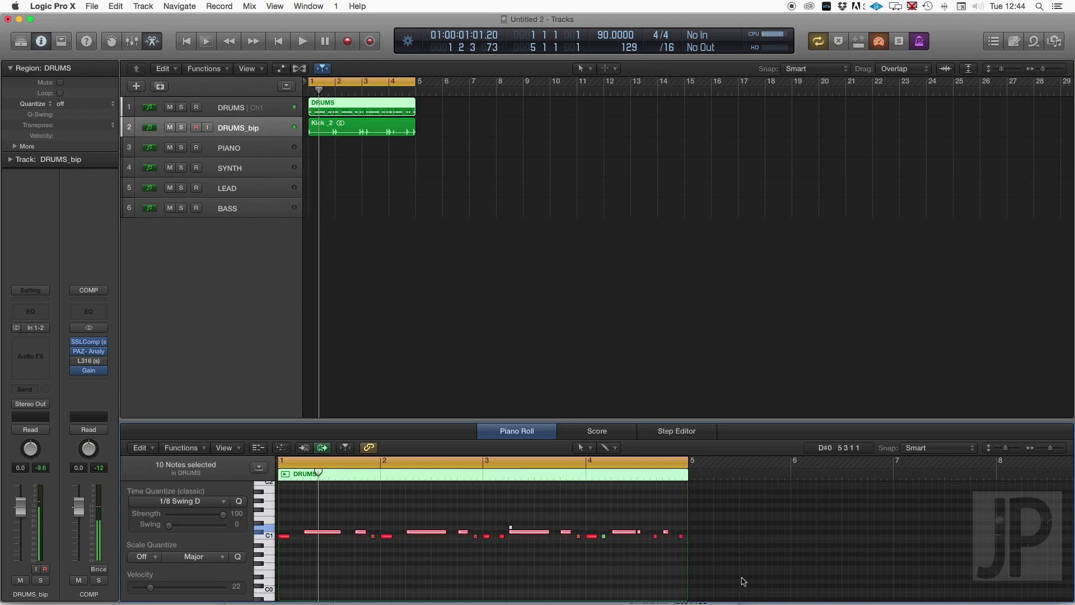
pyautogui.moveTo(772, 565); pyautogui.dragTo(264, 536)
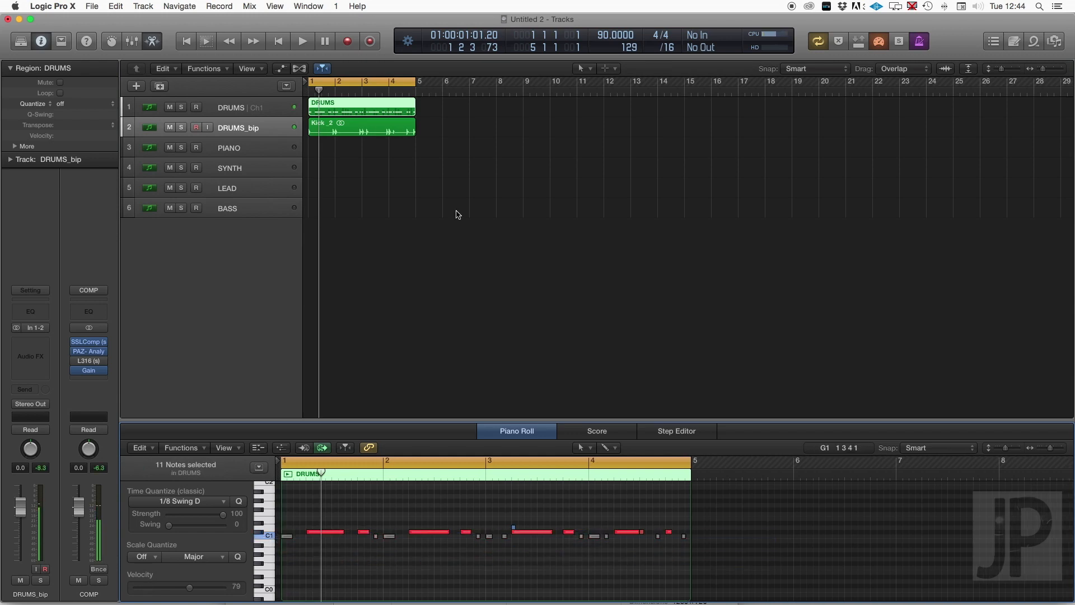
# Bounce the DRUMS region in place to a new track with the name Snare.
pyautogui.click(428, 139)
pyautogui.rightClick(389, 107)
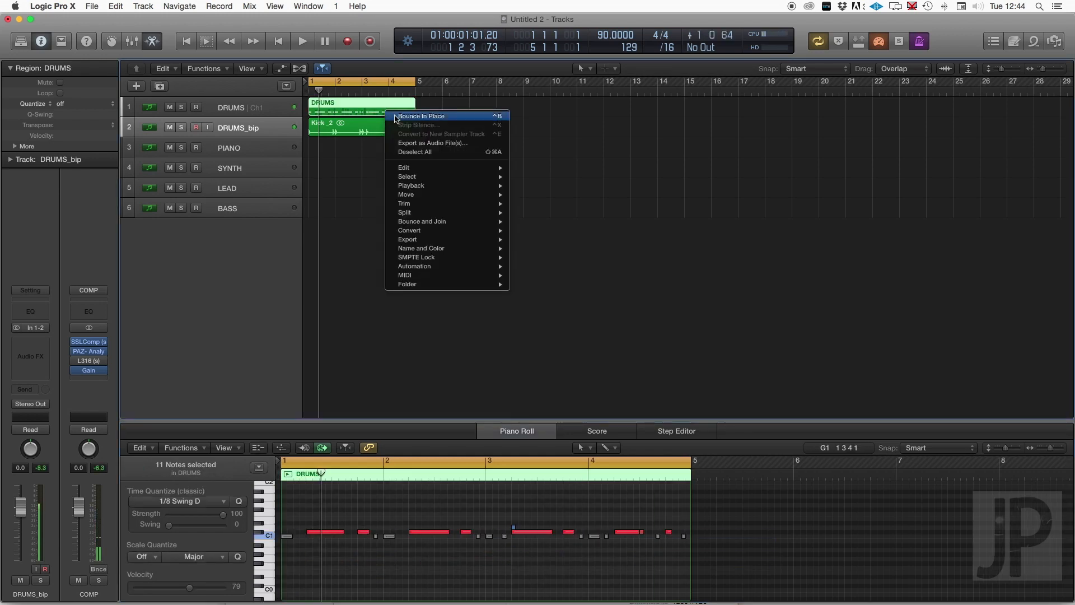
pyautogui.click(395, 117)
pyautogui.write('Kick')
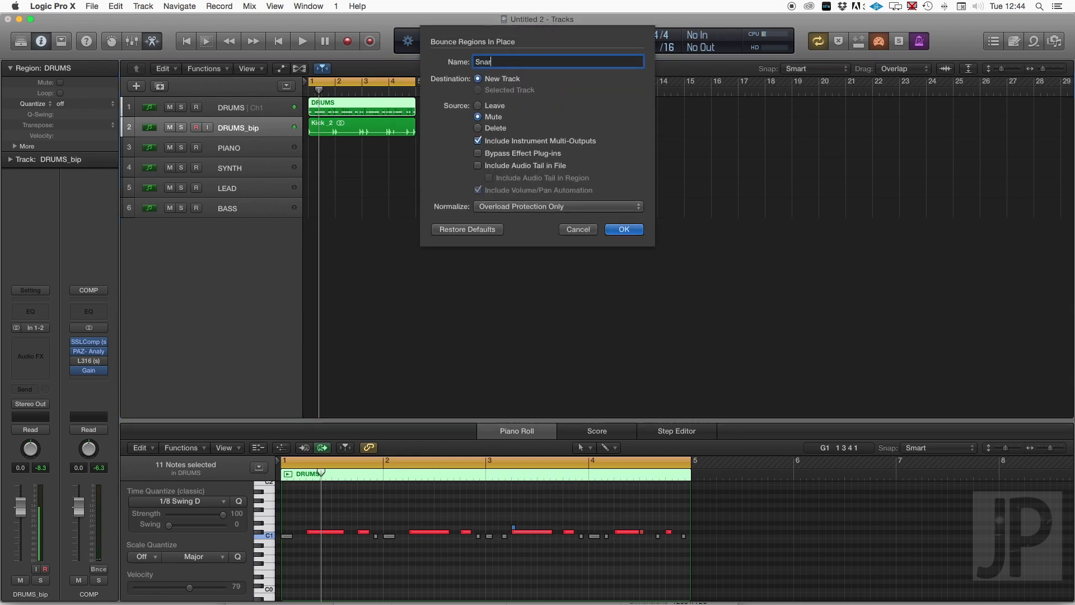
pyautogui.press('Return')
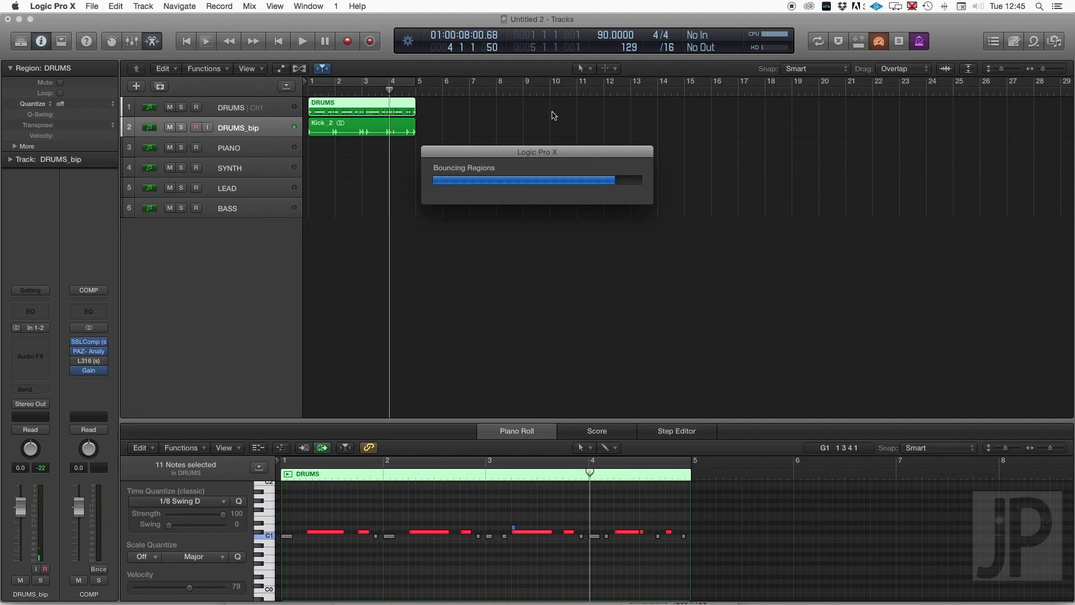
# Delete the original DRUMS region and record a new four-bar hi-hat pattern on the DRUMS track.
pyautogui.click(352, 101)
pyautogui.press('Delete')
pyautogui.click(244, 103)
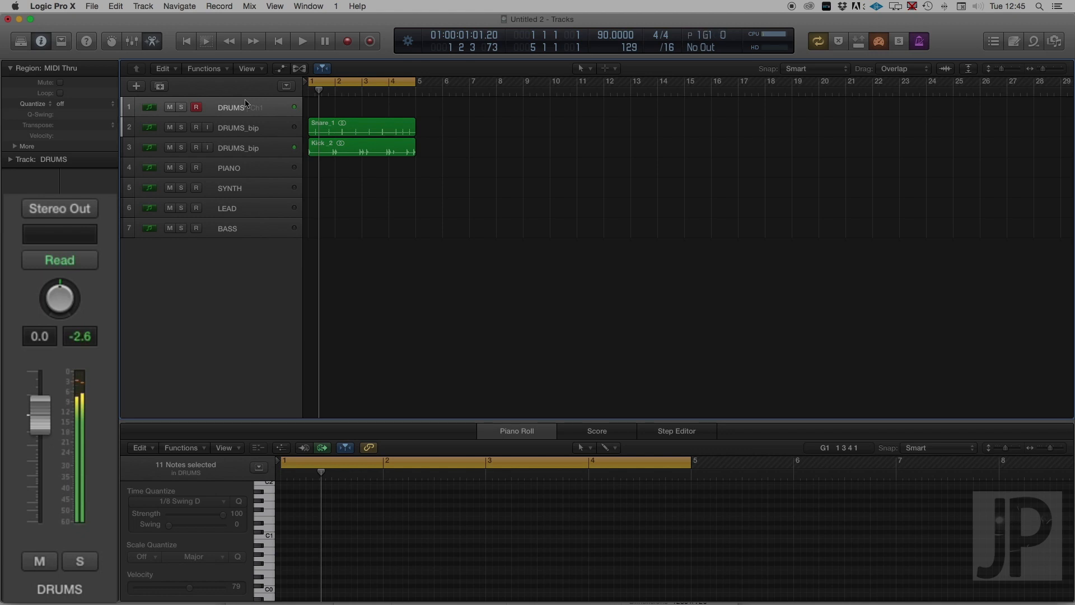
pyautogui.press('r')
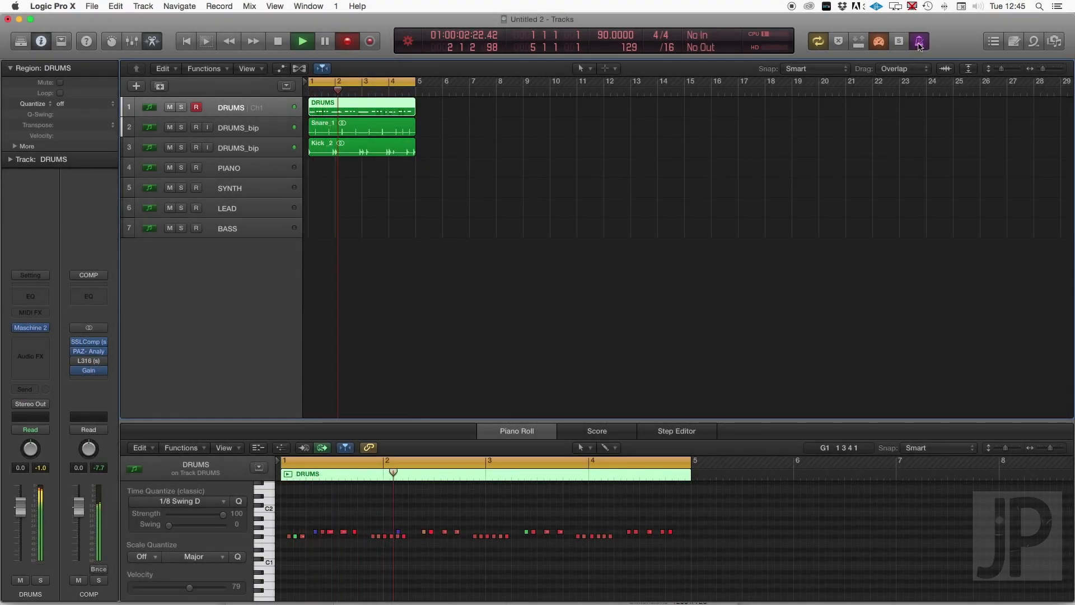
pyautogui.click(384, 156)
pyautogui.click(380, 122)
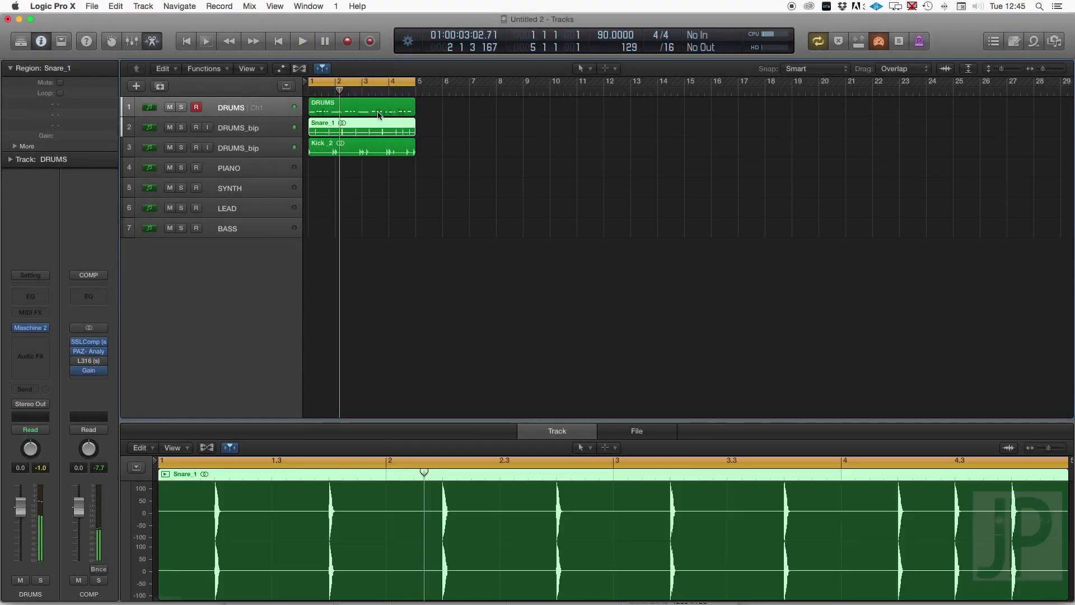
pyautogui.click(402, 159)
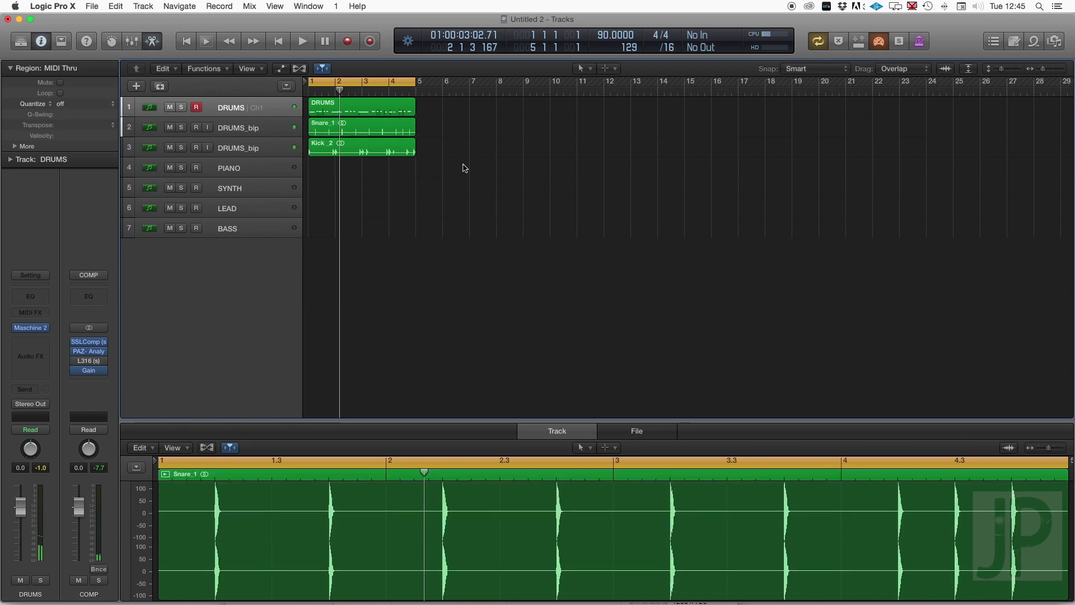
pyautogui.click(391, 151)
# Quantize all notes of the new hi-hat region on the DRUMS track to 1/16 Note.
pyautogui.hscroll(1, 390, 152)
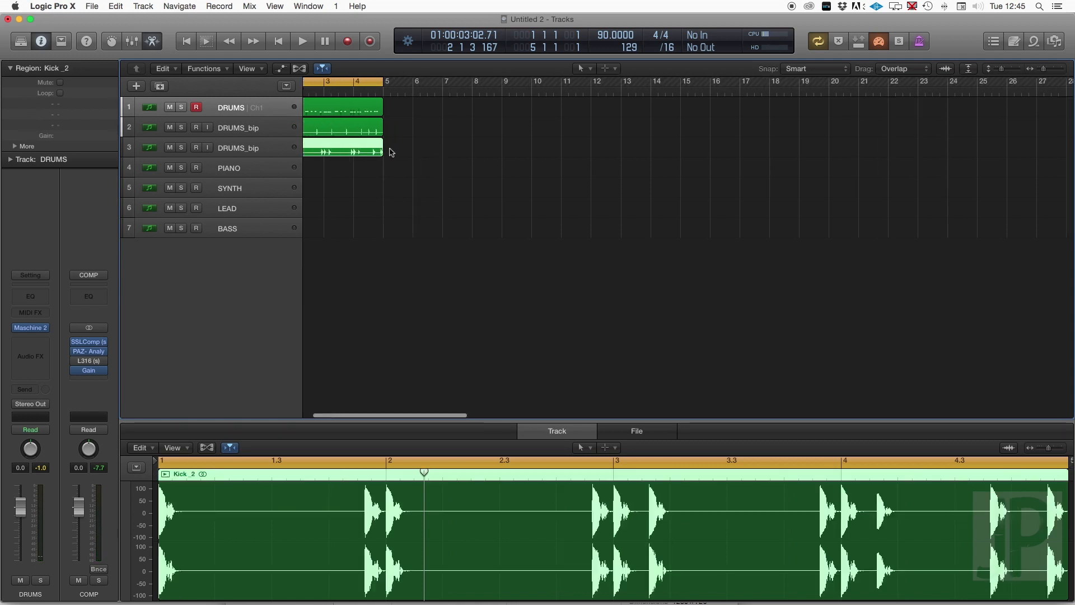
pyautogui.scroll(5, 390, 151)
pyautogui.click(430, 106)
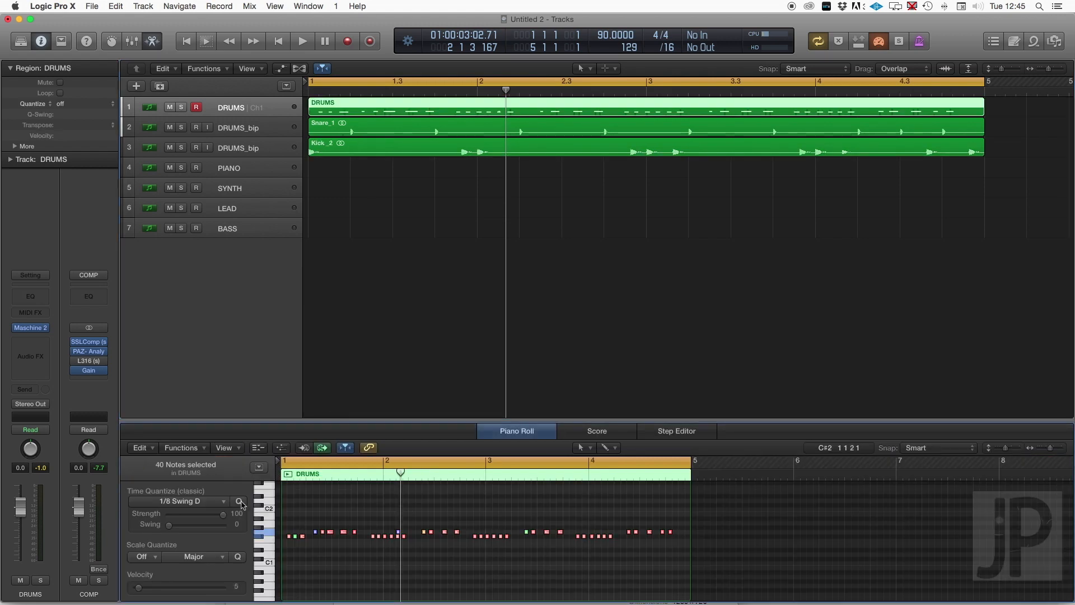
pyautogui.click(239, 501)
pyautogui.click(222, 501)
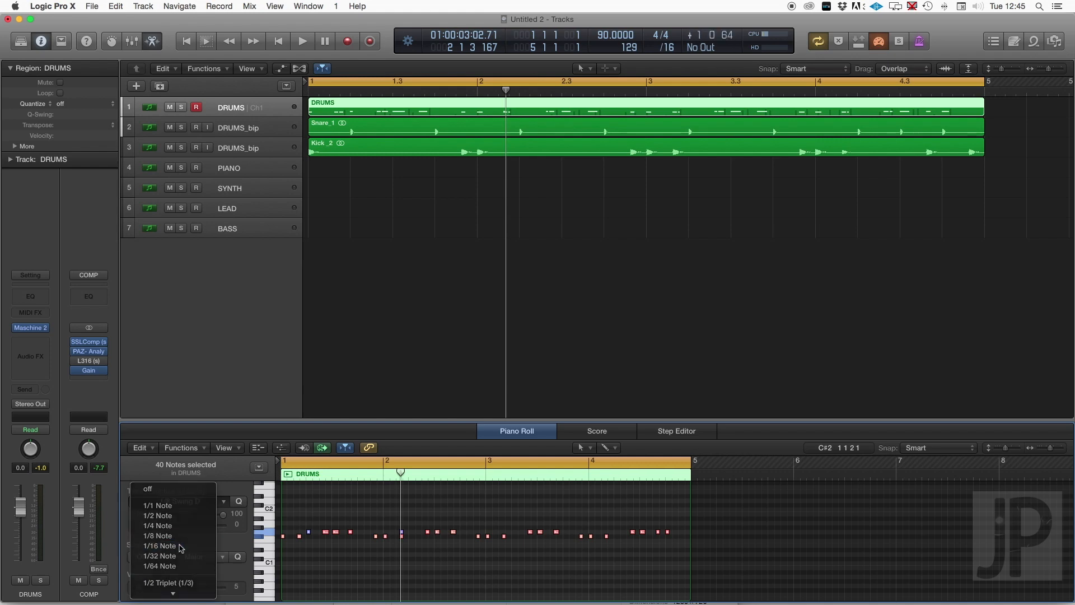
pyautogui.click(193, 547)
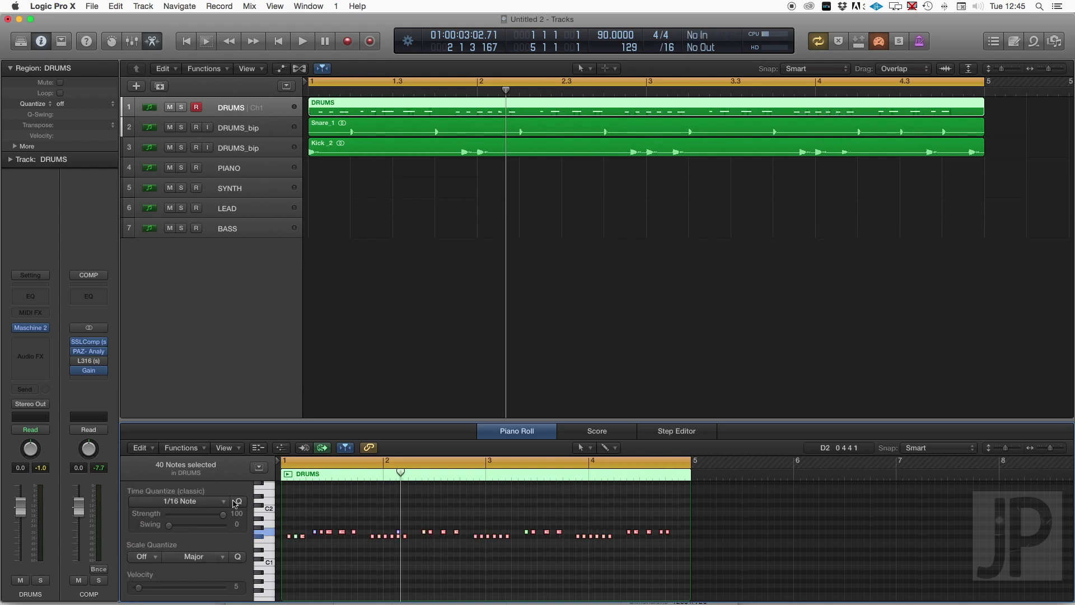
# Bounce the hi-hat region in place to a new track as hats, muting the source region.
pyautogui.click(422, 340)
pyautogui.rightClick(378, 110)
pyautogui.click(378, 109)
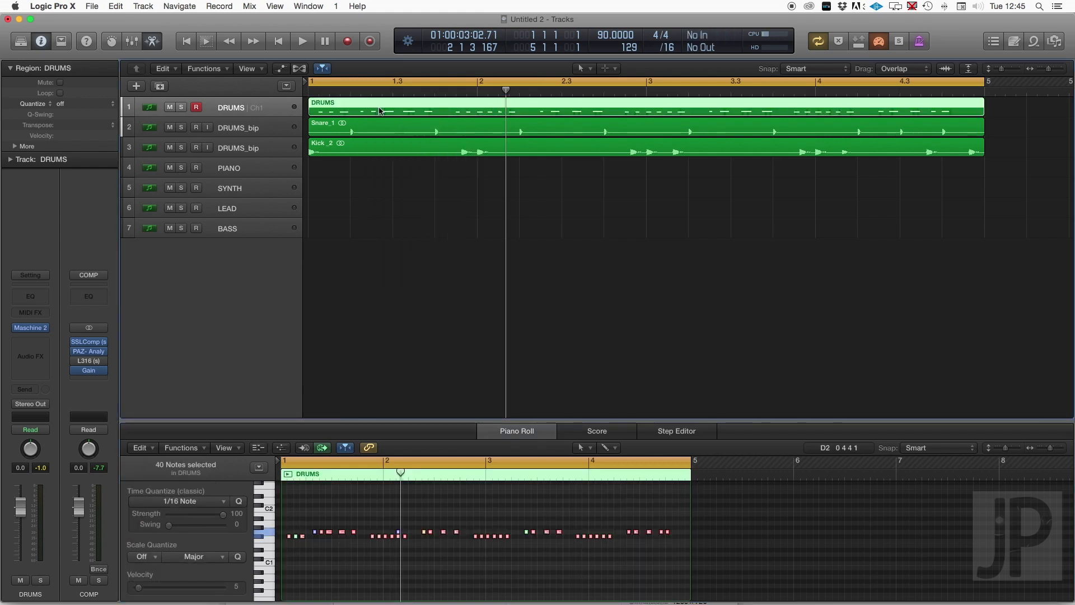
pyautogui.write('hats')
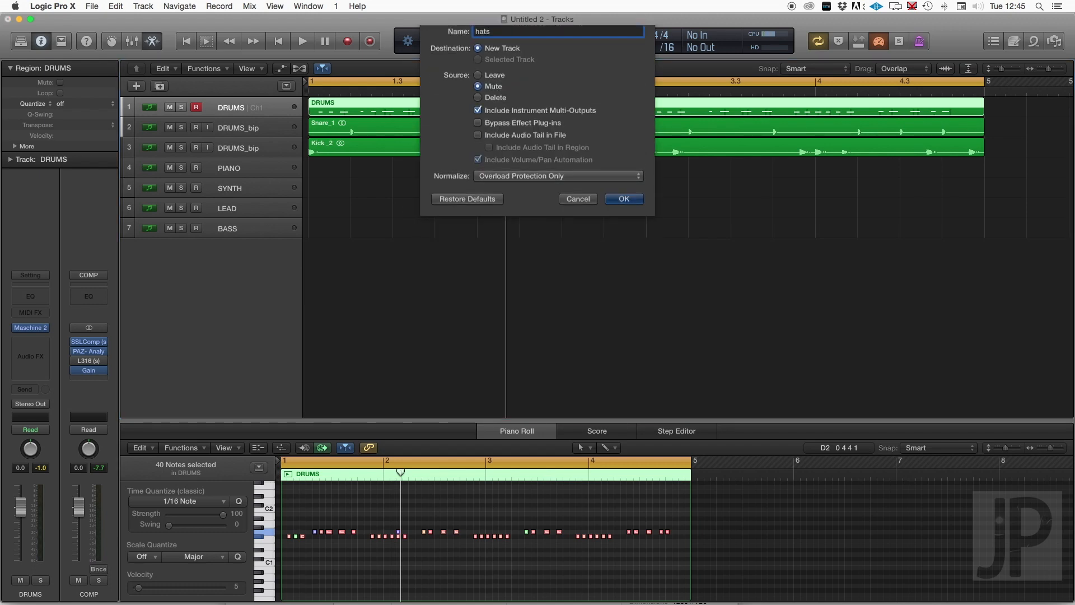
pyautogui.press('Return')
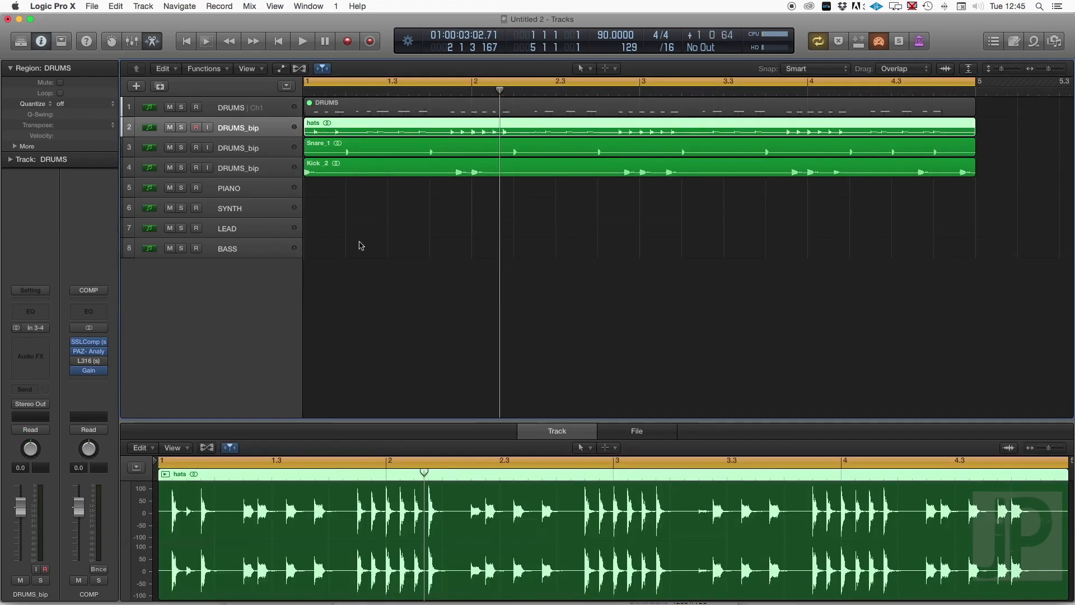
# Delete the old Kick audio region from the lowest DRUMS_bip track.
pyautogui.click(360, 245)
pyautogui.press('z')
pyautogui.click(316, 164)
pyautogui.press('Delete')
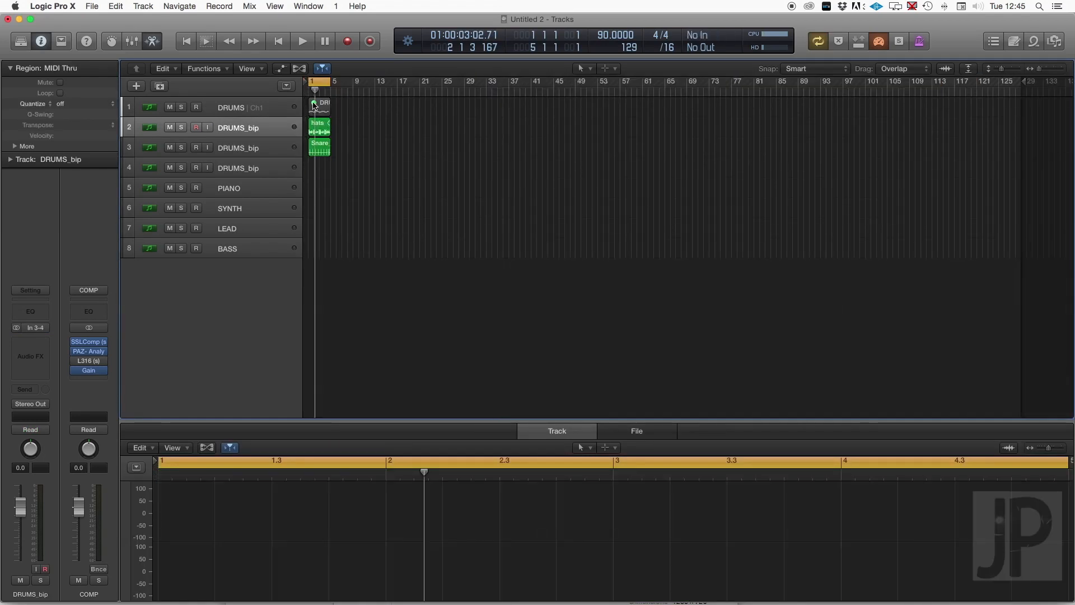
# Delete the muted DRUMS region and record a new four-bar kick pattern on the DRUMS track.
pyautogui.doubleClick(314, 105)
pyautogui.press('Delete')
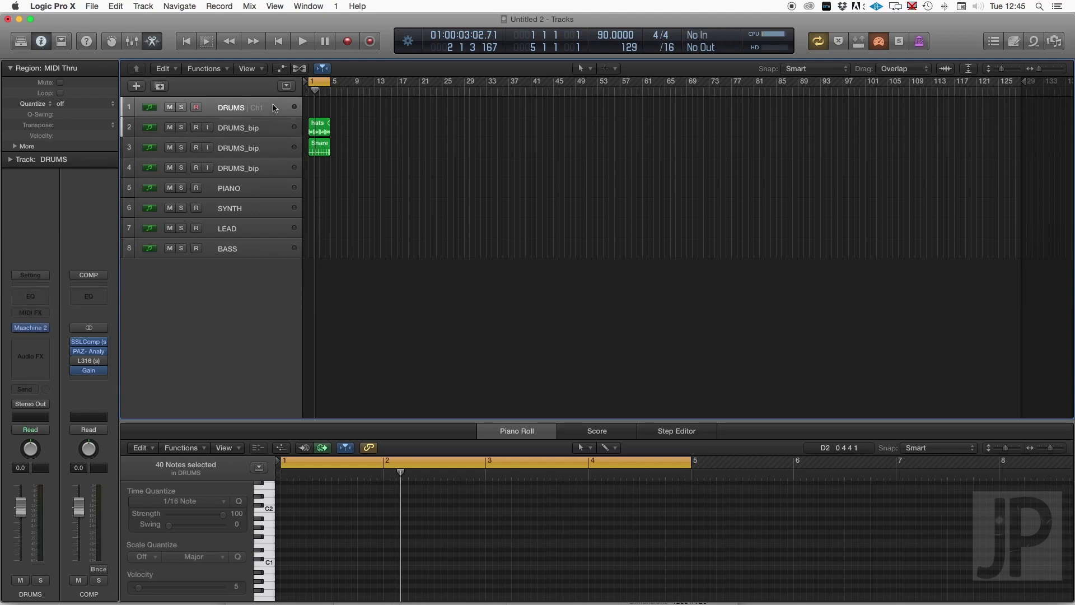
pyautogui.press('r')
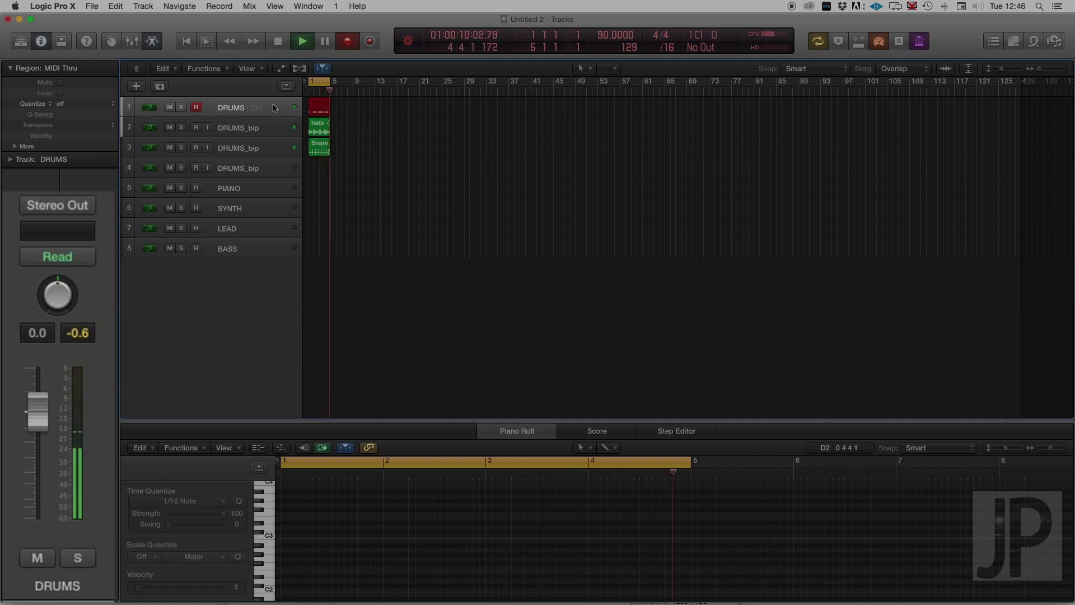
pyautogui.press('space')
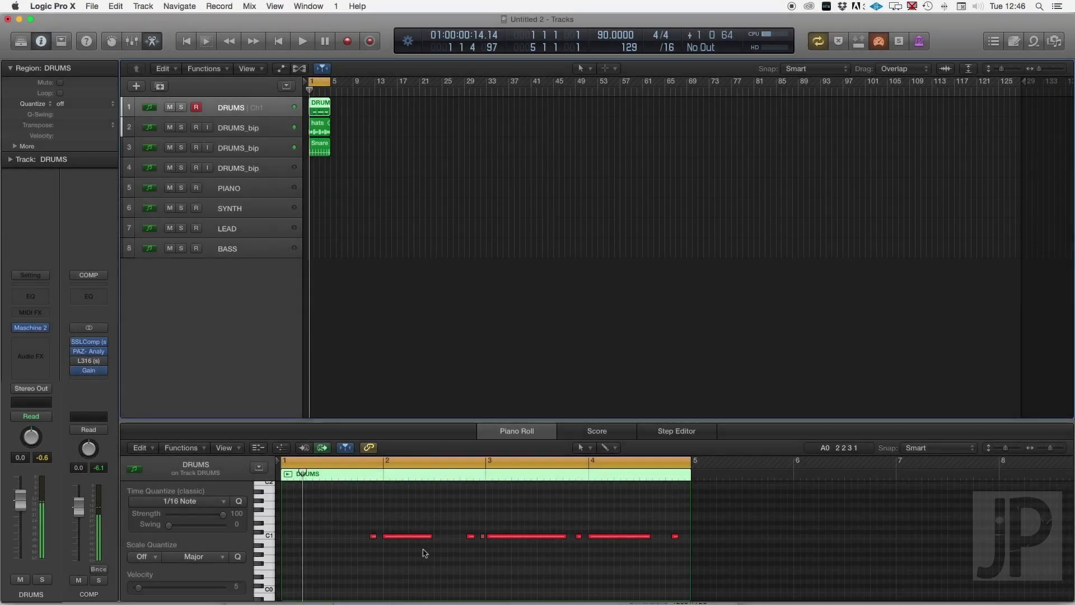
# Copy the long kick note at bar 2 to the start of bar 1 in the DRUMS region.
pyautogui.click(406, 539)
pyautogui.moveTo(406, 539); pyautogui.dragTo(304, 537)
pyautogui.moveTo(541, 486); pyautogui.dragTo(376, 491)
pyautogui.click(385, 453)
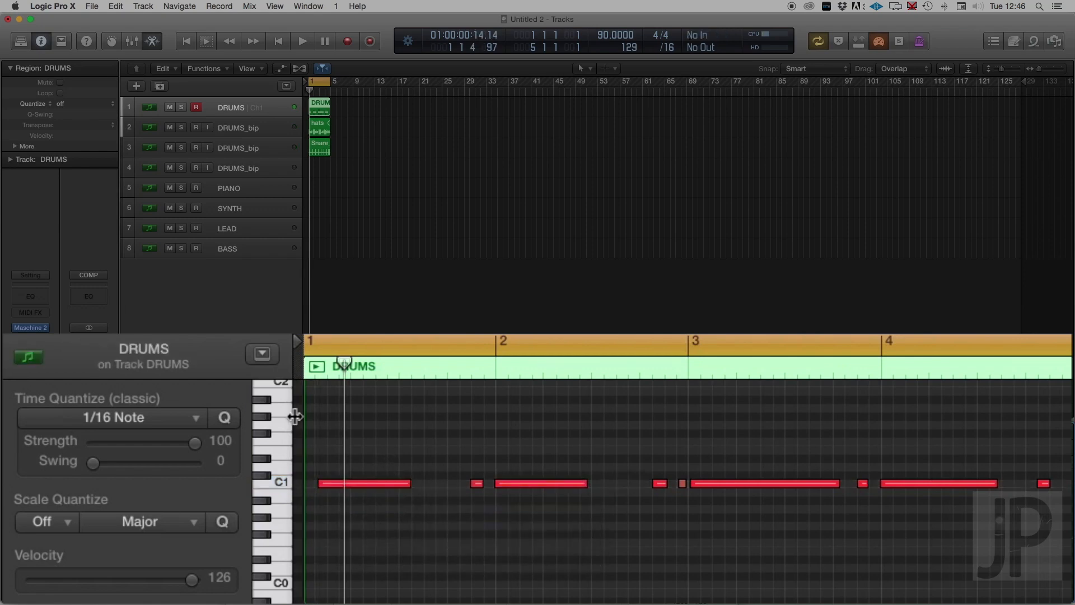
# Quantize all kick notes in the DRUMS region to 1/16 Note.
pyautogui.press('super+a')
pyautogui.click(224, 418)
pyautogui.press('super+Right')
pyautogui.press('super+Right')
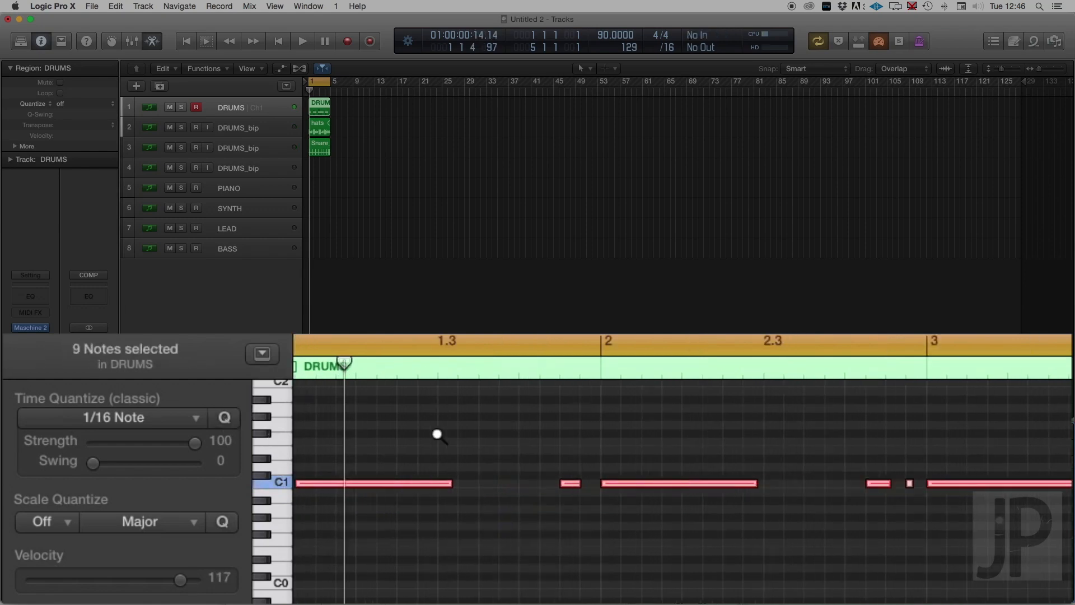
# Move the first kick note back to the exact beginning of bar 1.
pyautogui.click(520, 453)
pyautogui.hscroll(-2, 519, 453)
pyautogui.moveTo(468, 483); pyautogui.dragTo(454, 489)
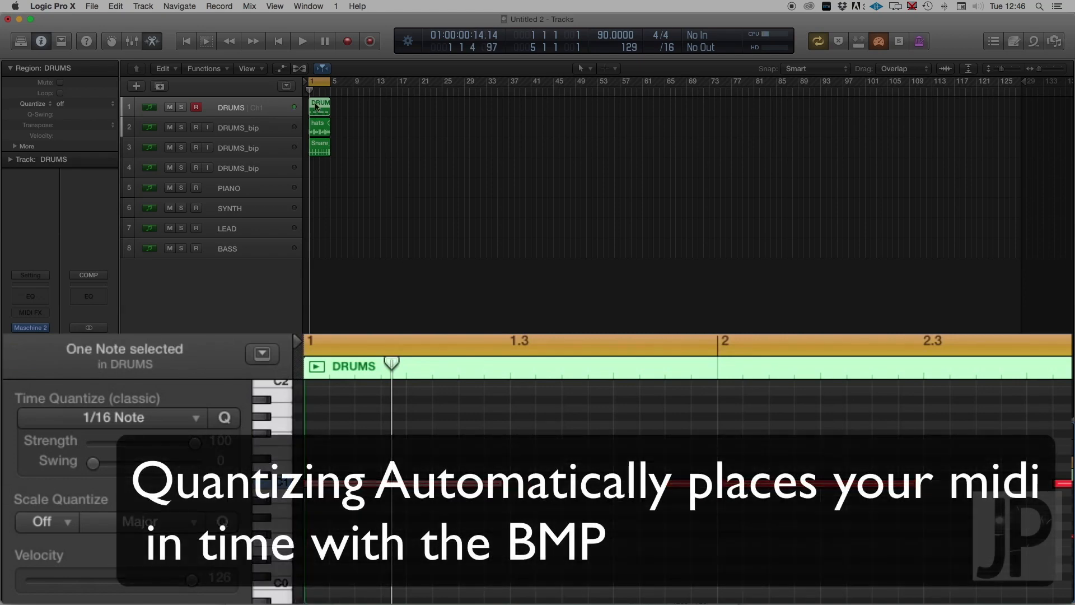
# Bounce the DRUMS region in place to a new track with the name Kick, muting the source region.
pyautogui.rightClick(315, 104)
pyautogui.click(324, 107)
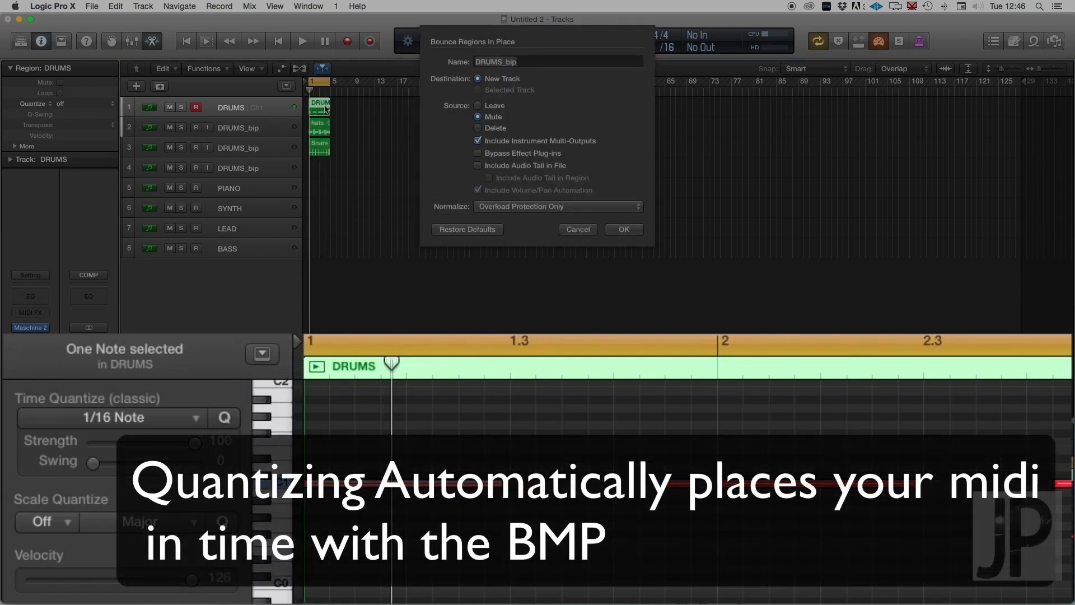
pyautogui.write('Kick')
pyautogui.press('Return')
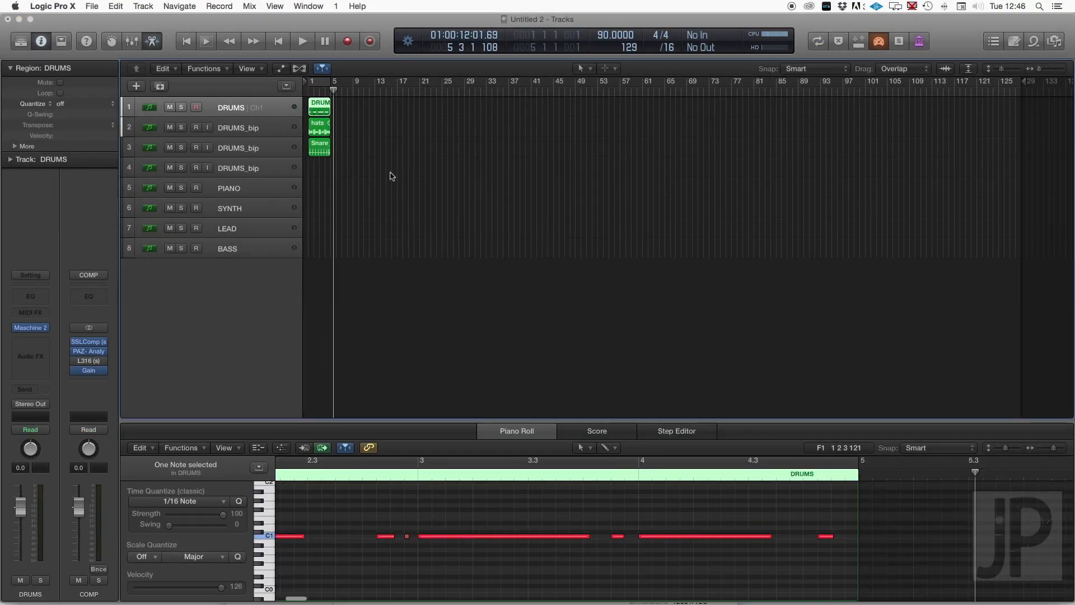
pyautogui.scroll(8, 408, 152)
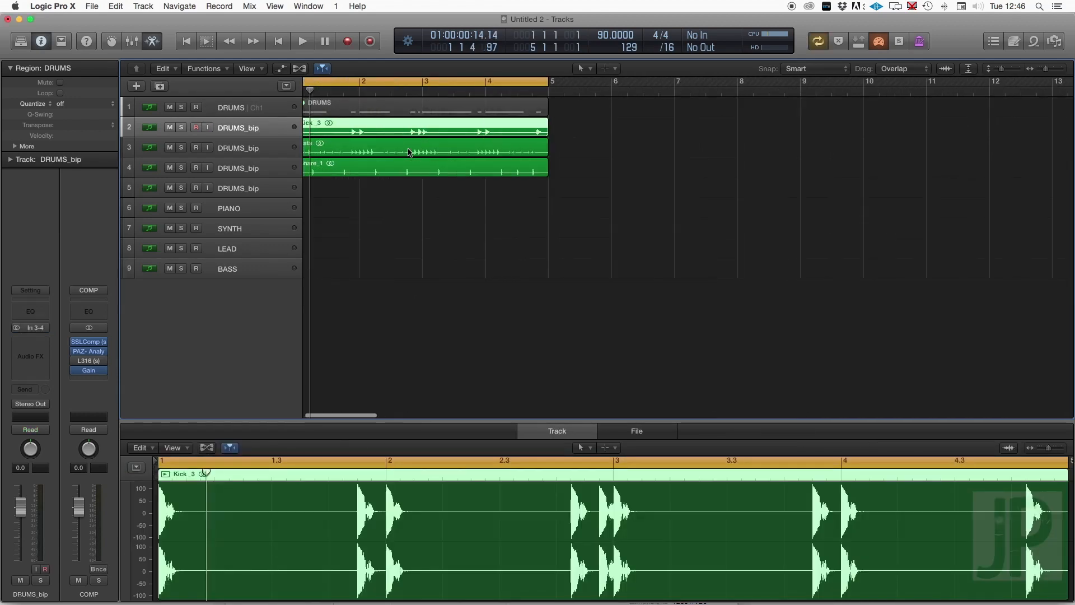
# Play the loop, then delete the muted DRUMS region and the empty DRUMS_bip track above PIANO.
pyautogui.press('space')
pyautogui.scroll(-3, 447, 107)
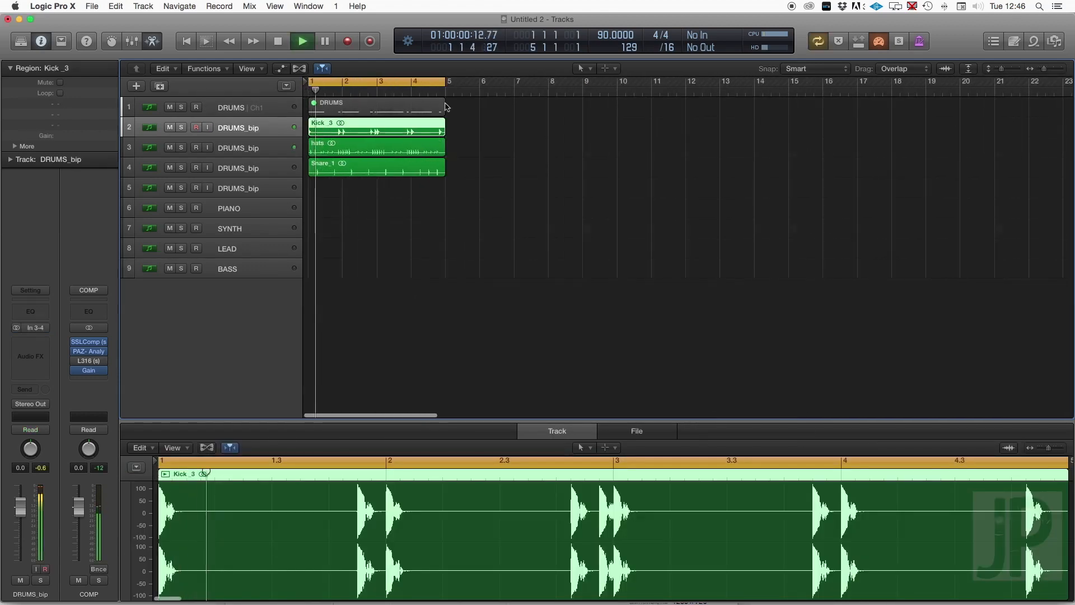
pyautogui.click(407, 105)
pyautogui.press('Delete')
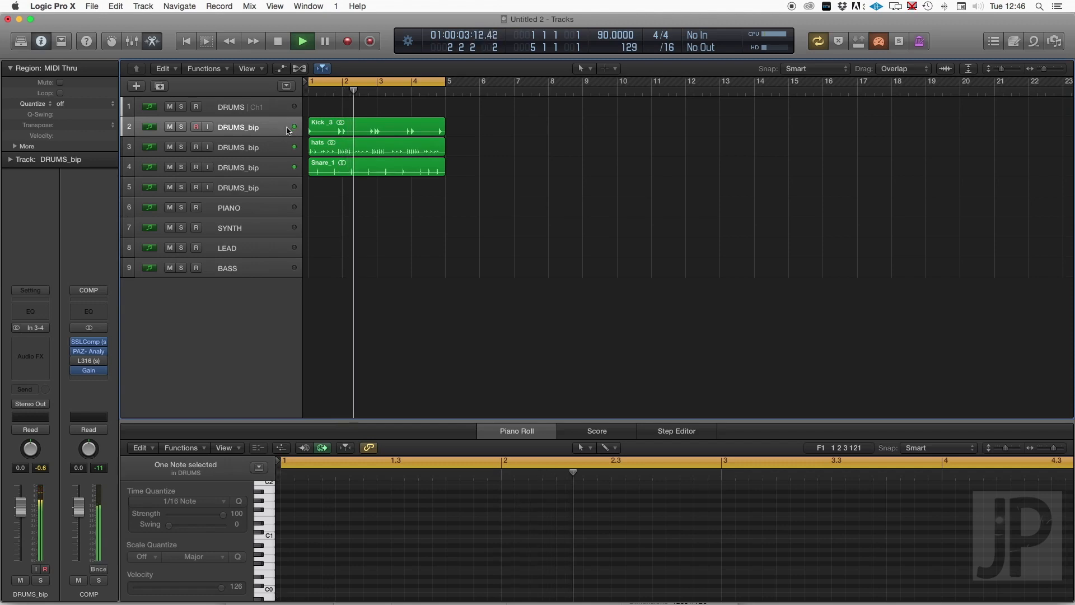
pyautogui.click(268, 192)
pyautogui.press('super+BackSpace')
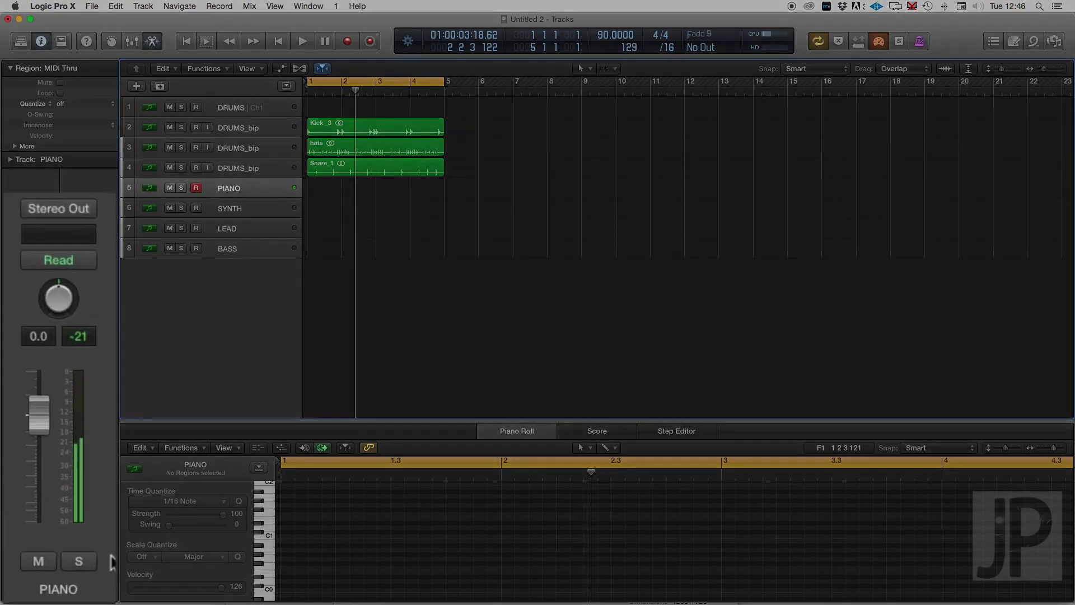
# Raise the PIANO track's volume to 3.5 dB and record a four-bar chord part on it.
pyautogui.moveTo(42, 419); pyautogui.dragTo(41, 383)
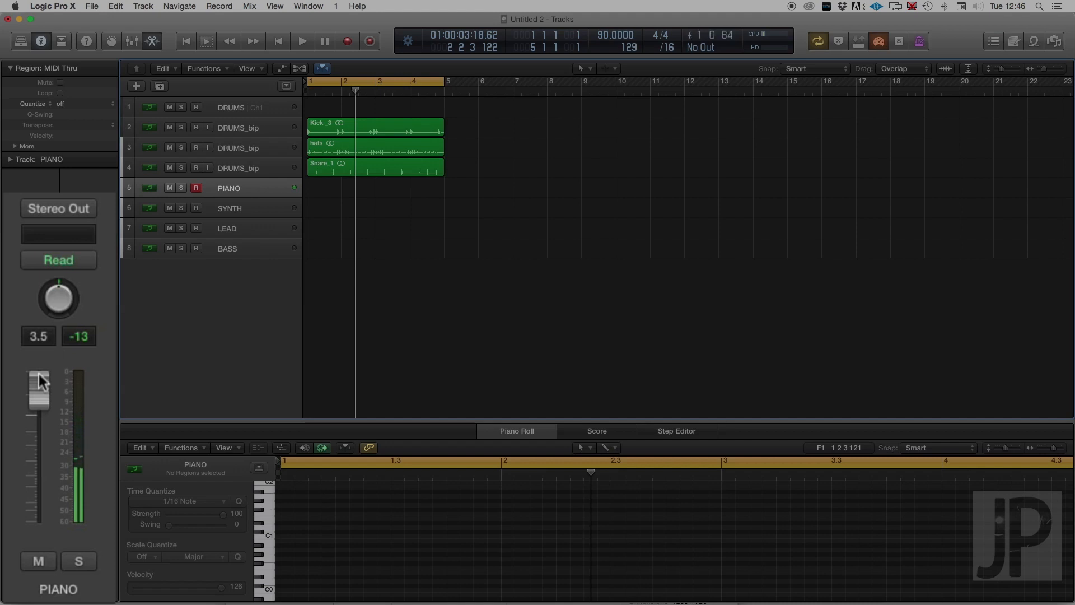
pyautogui.press('Return')
pyautogui.press('r')
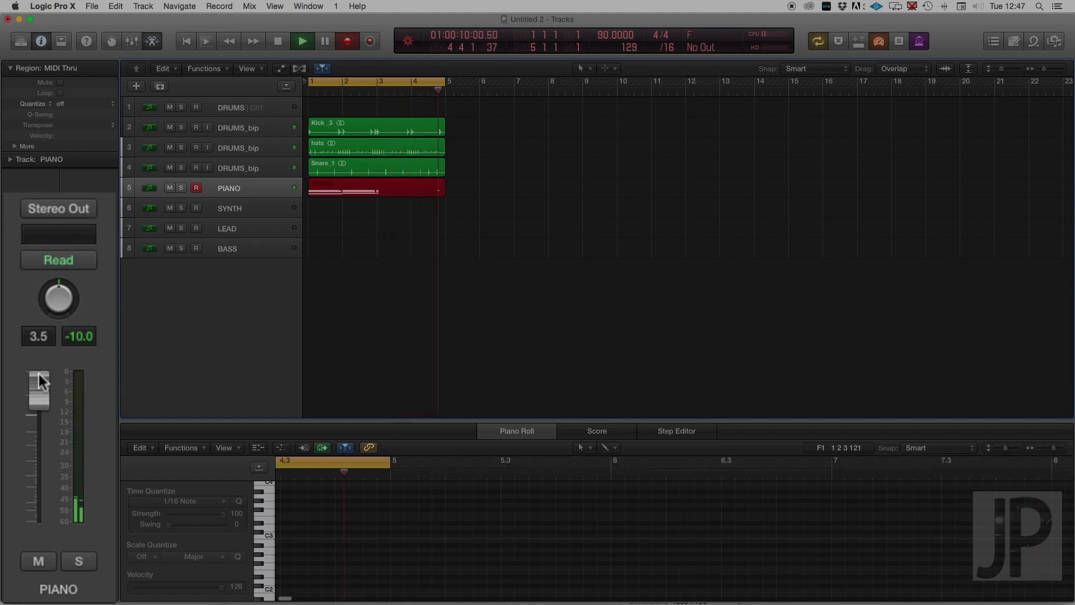
pyautogui.press('space')
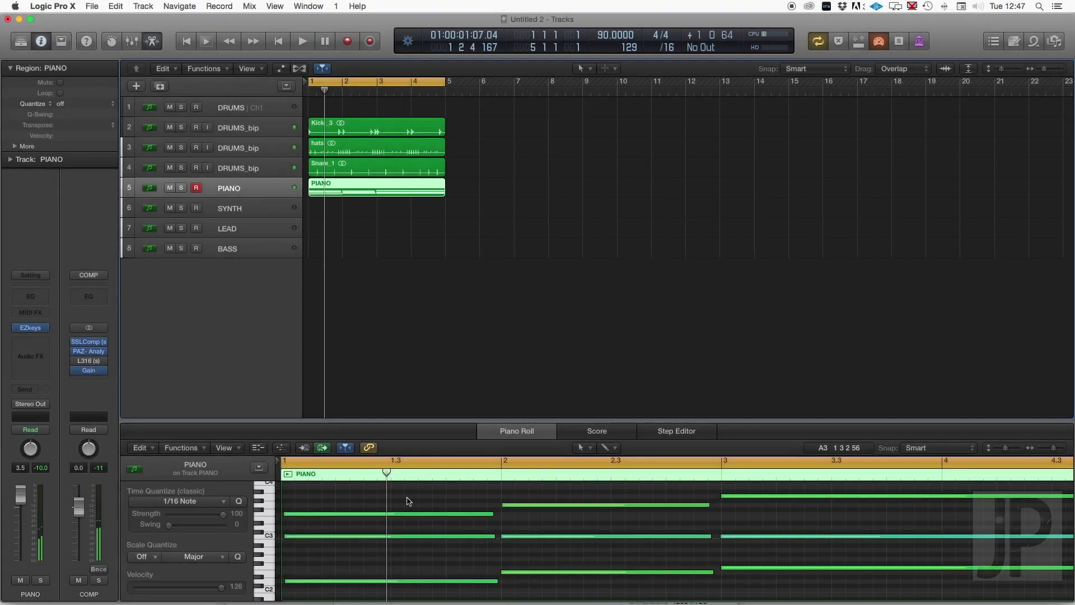
# Quantize all notes of the PIANO region to 1/16 Note and play the loop.
pyautogui.click(361, 498)
pyautogui.press('super+a')
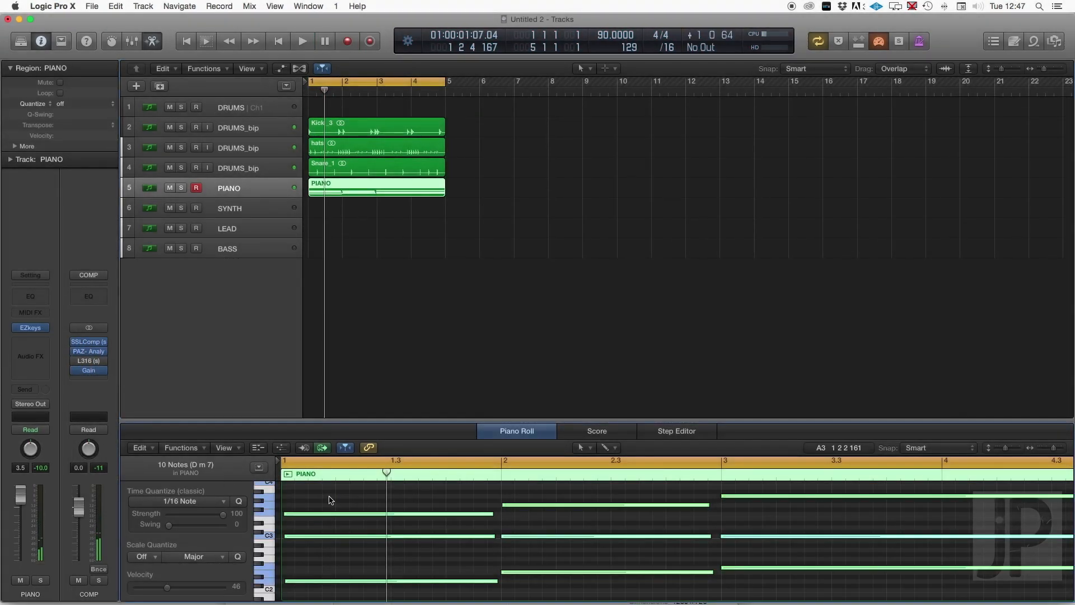
pyautogui.click(237, 501)
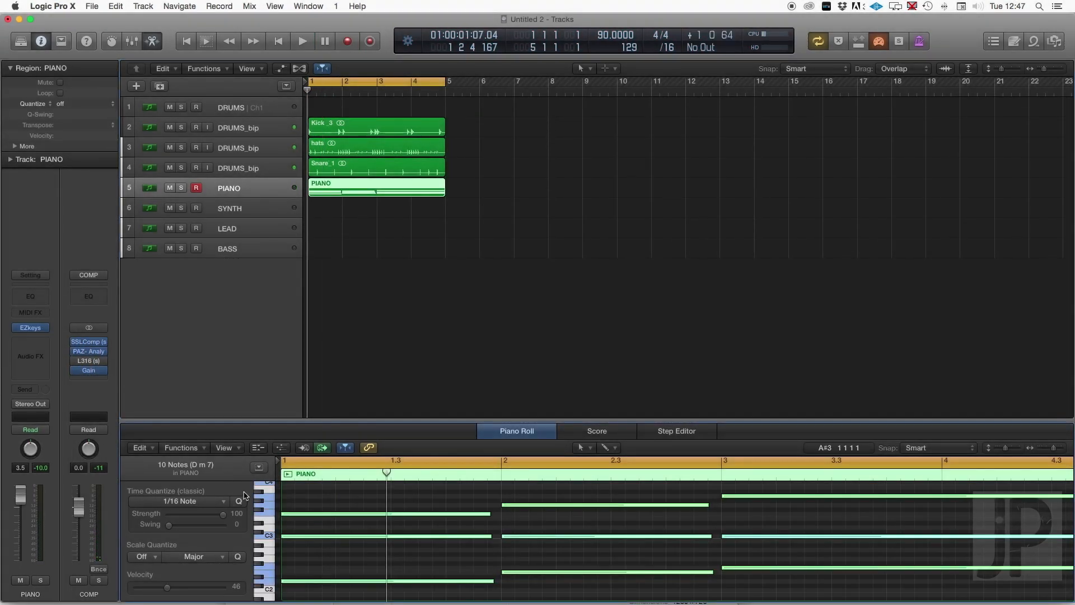
pyautogui.press('space')
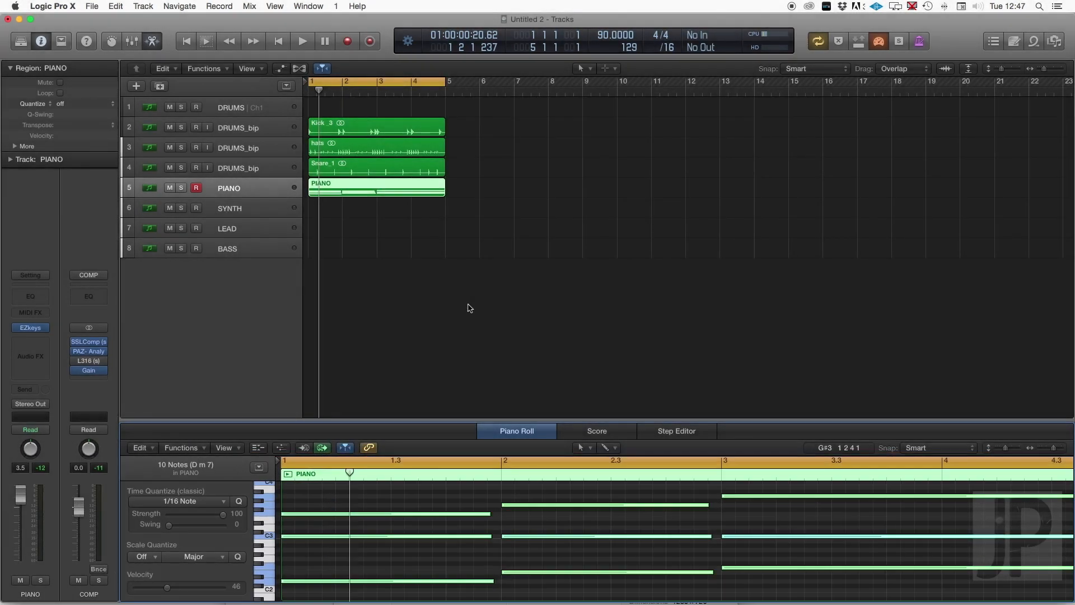
# Check the short C4 note near the end of the PIANO region and quantize all its notes to 1/16 Note again.
pyautogui.hscroll(5, 469, 307)
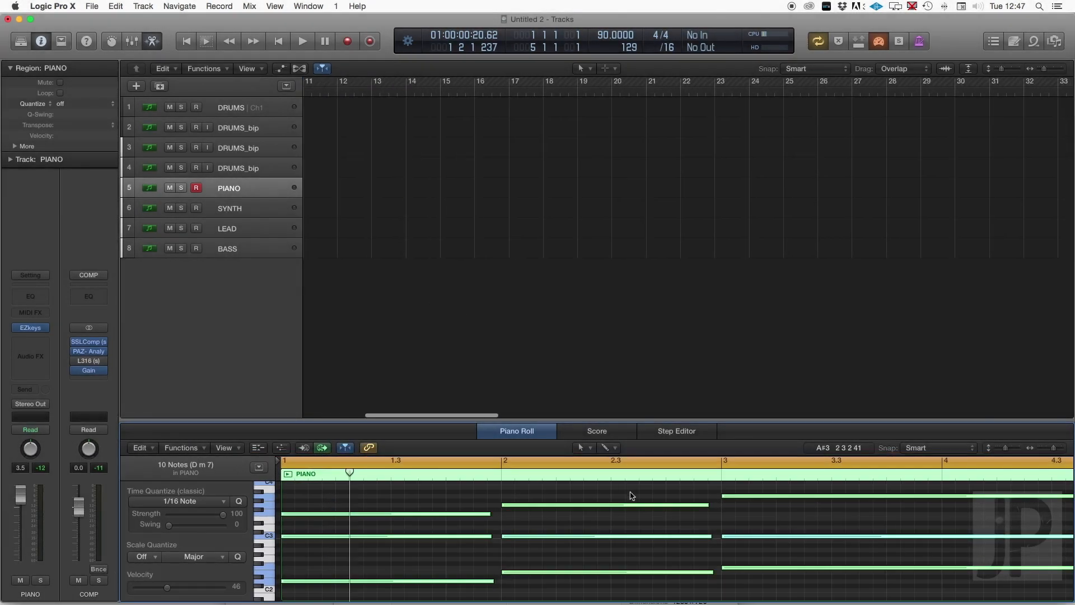
pyautogui.hscroll(4, 629, 490)
pyautogui.scroll(3, 630, 496)
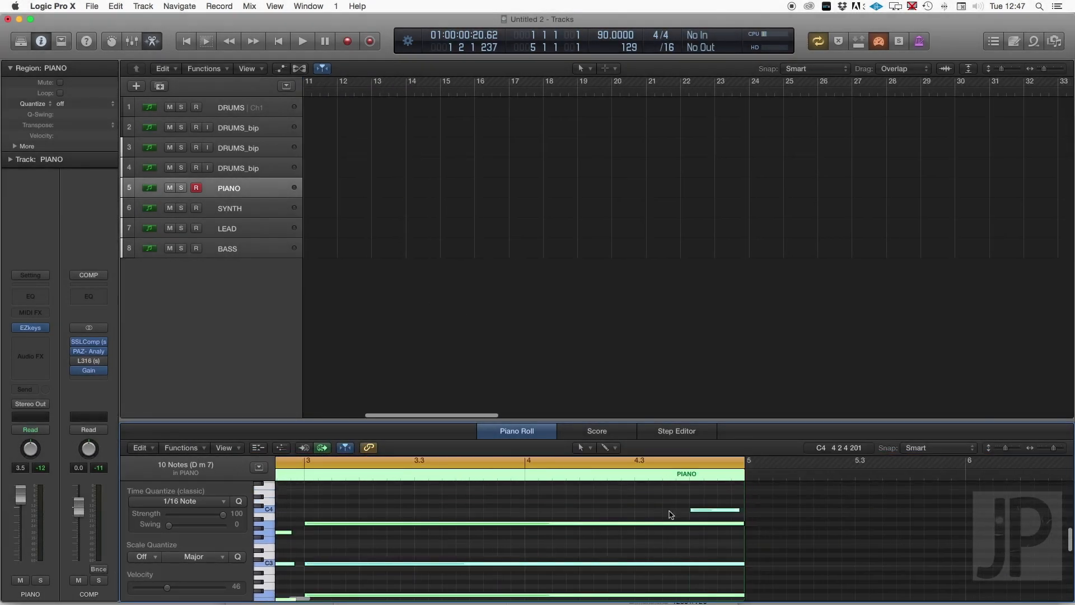
pyautogui.click(707, 510)
pyautogui.hscroll(-6, 683, 256)
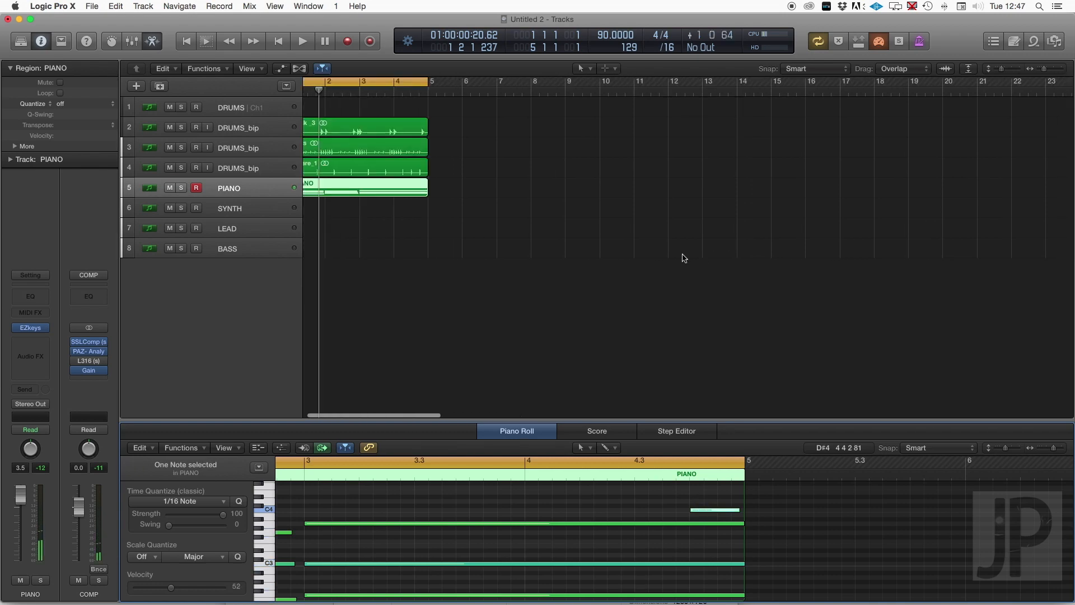
pyautogui.scroll(-1, 439, 548)
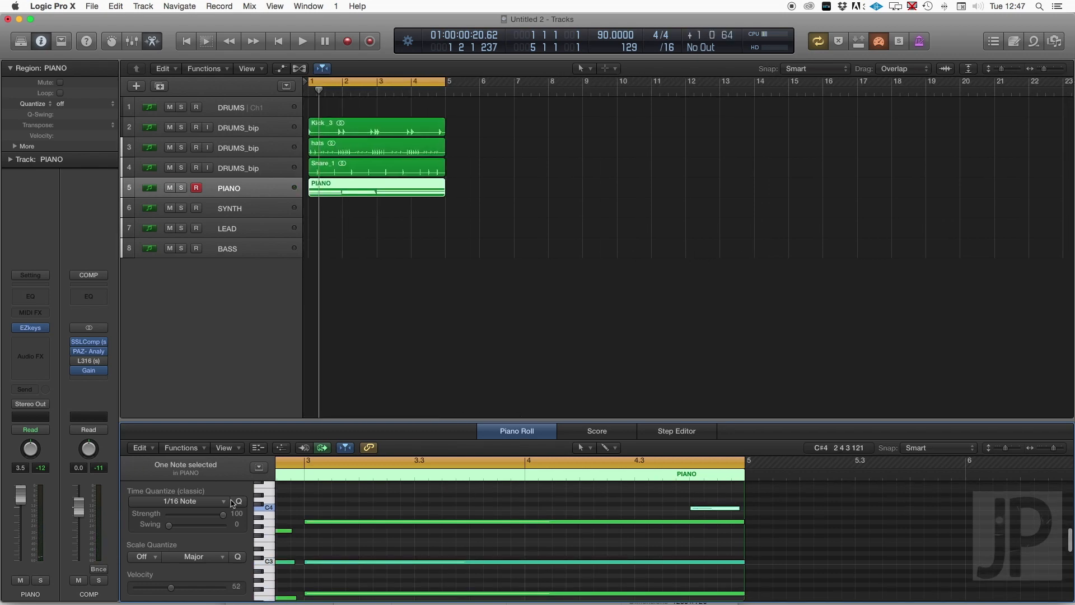
pyautogui.click(360, 504)
pyautogui.press('super+a')
pyautogui.click(240, 501)
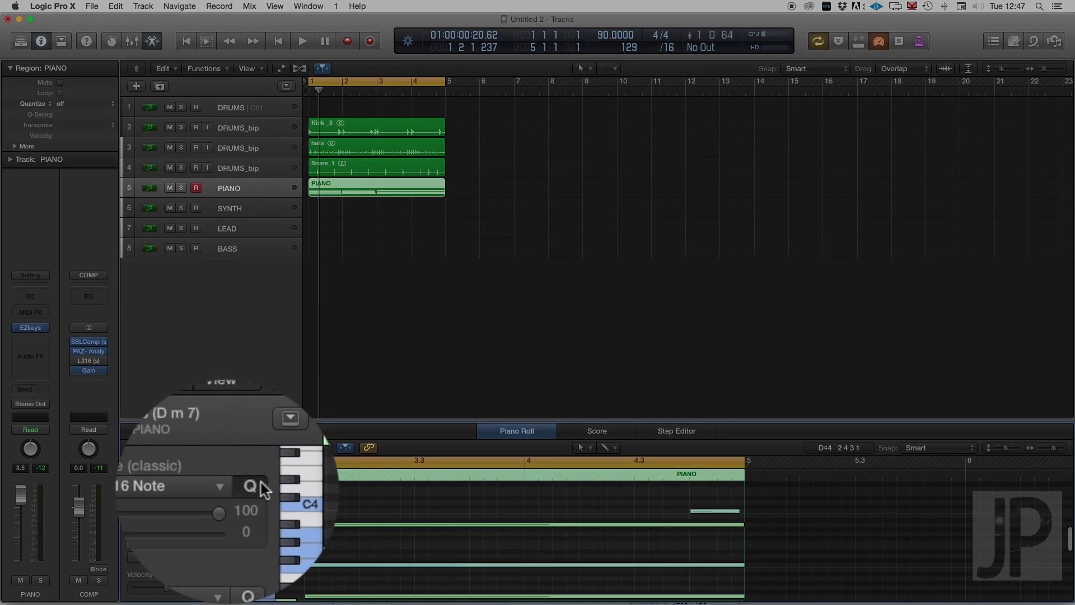
pyautogui.press('space')
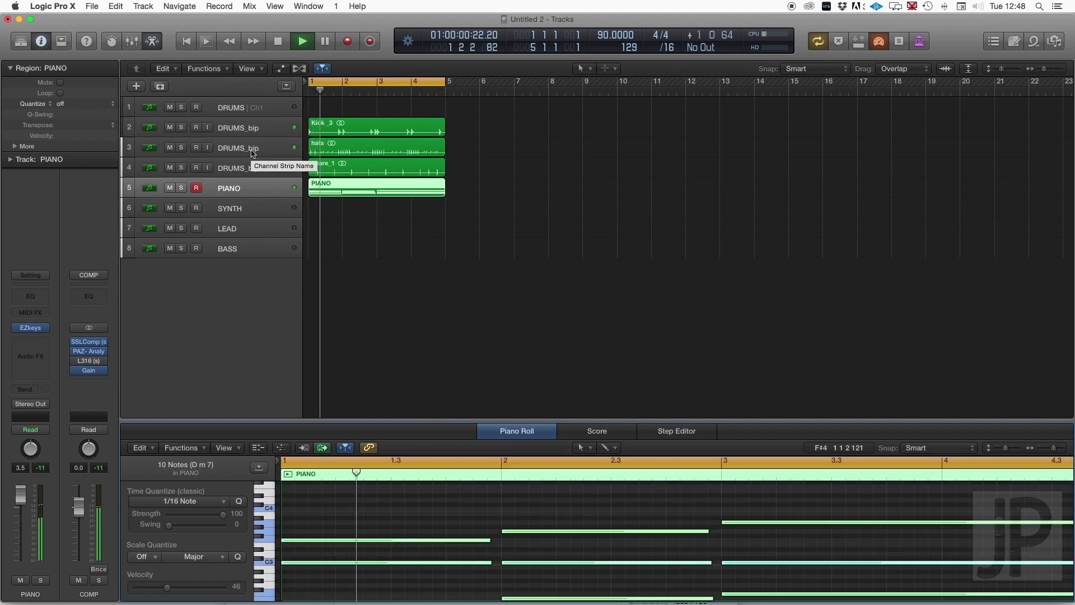
pyautogui.press('space')
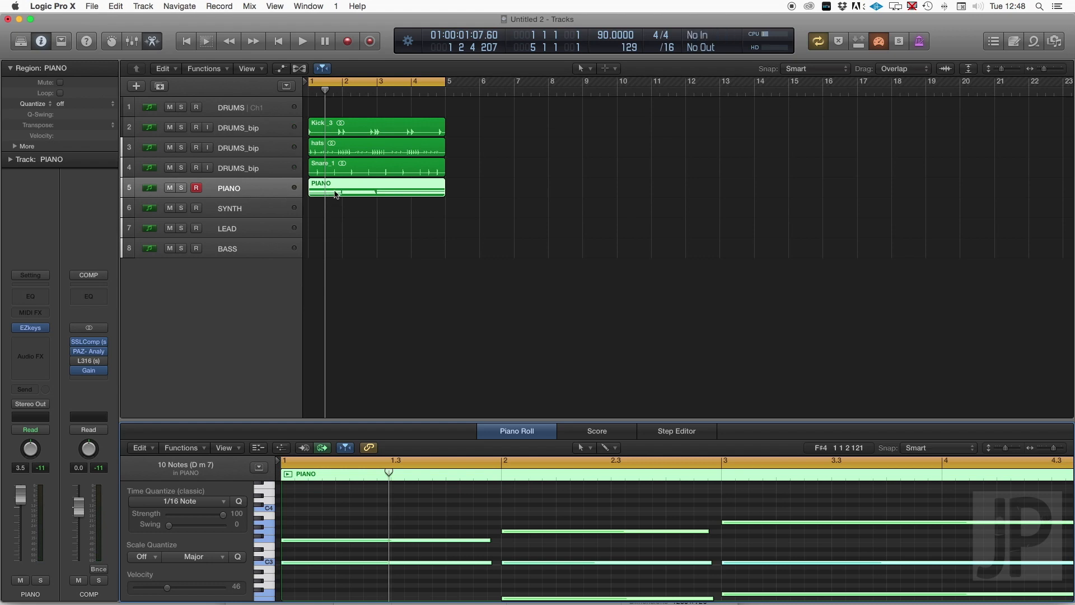
# Copy the PIANO region onto the SYNTH track and mute the PIANO track.
pyautogui.moveTo(334, 196); pyautogui.dragTo(333, 210)
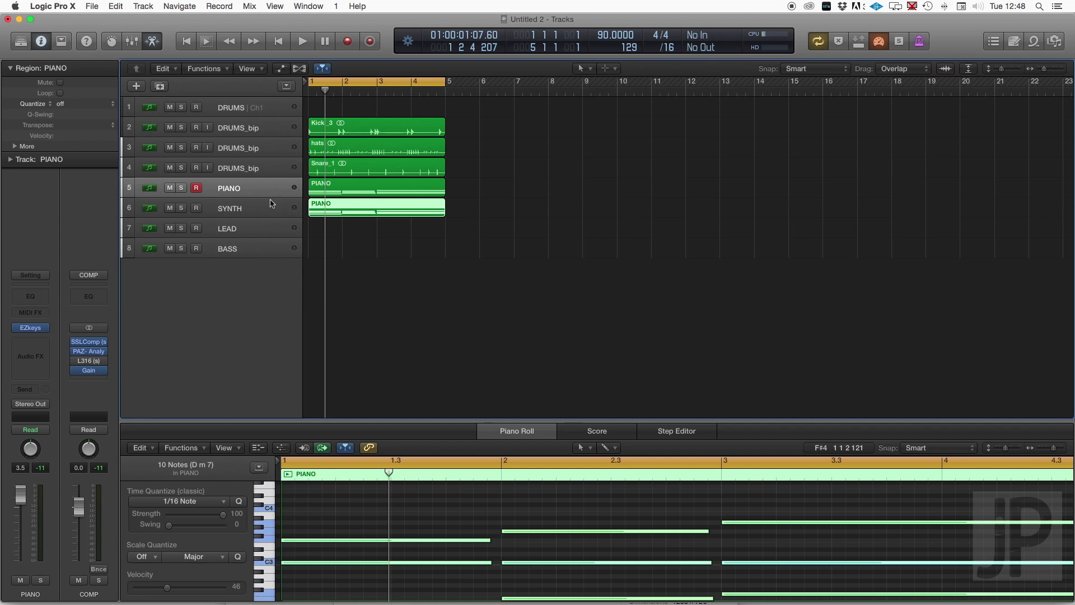
pyautogui.click(169, 189)
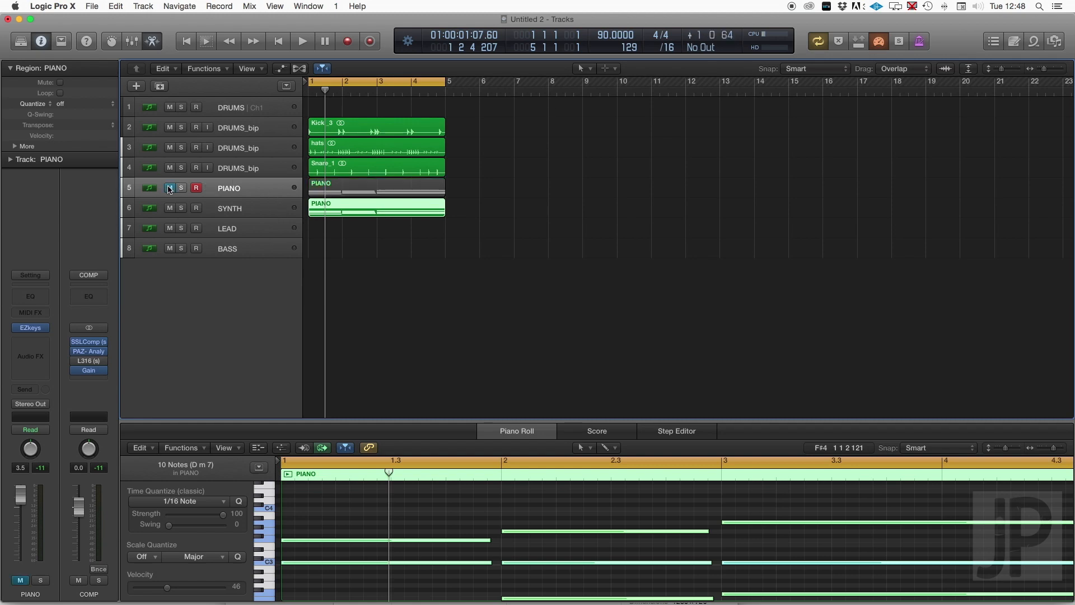
pyautogui.click(241, 209)
# Lower the SYNTH track's volume to -8.6 dB while playing the loop.
pyautogui.press('space')
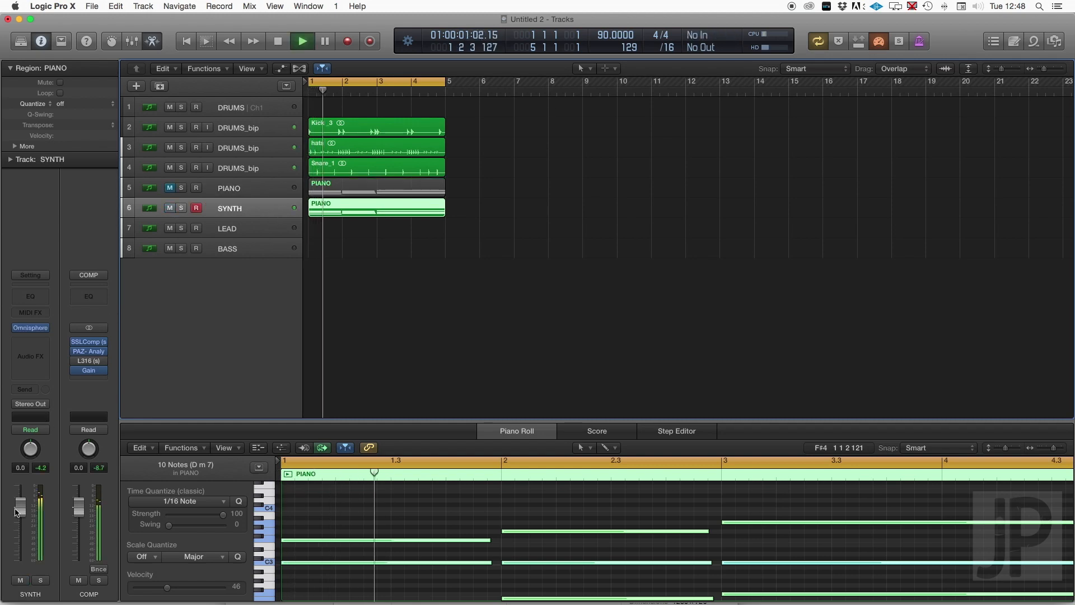
pyautogui.moveTo(17, 510); pyautogui.dragTo(17, 529)
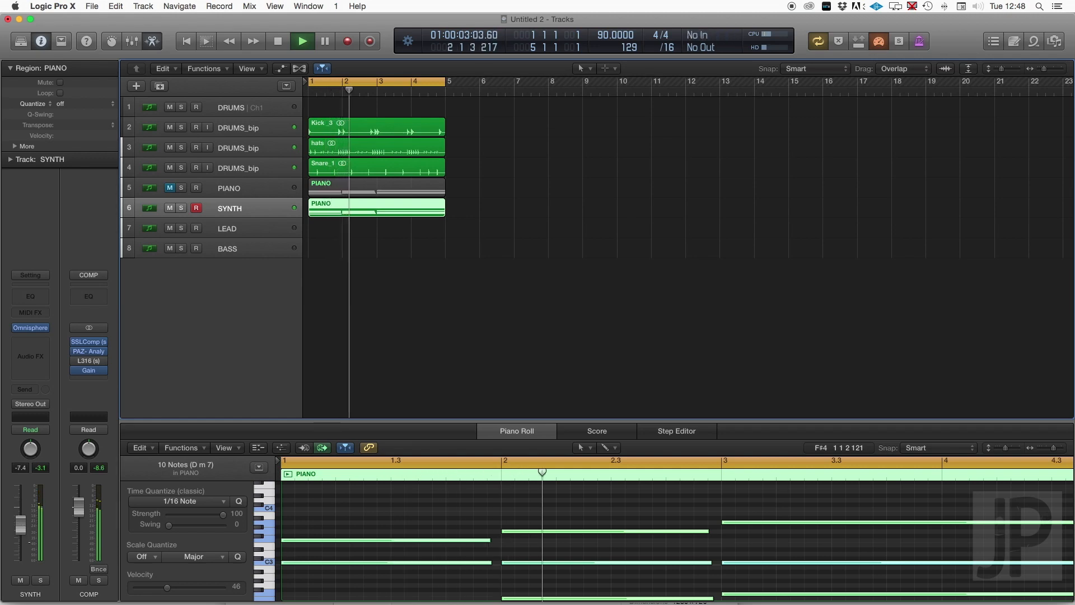
pyautogui.scroll(-5, 328, 522)
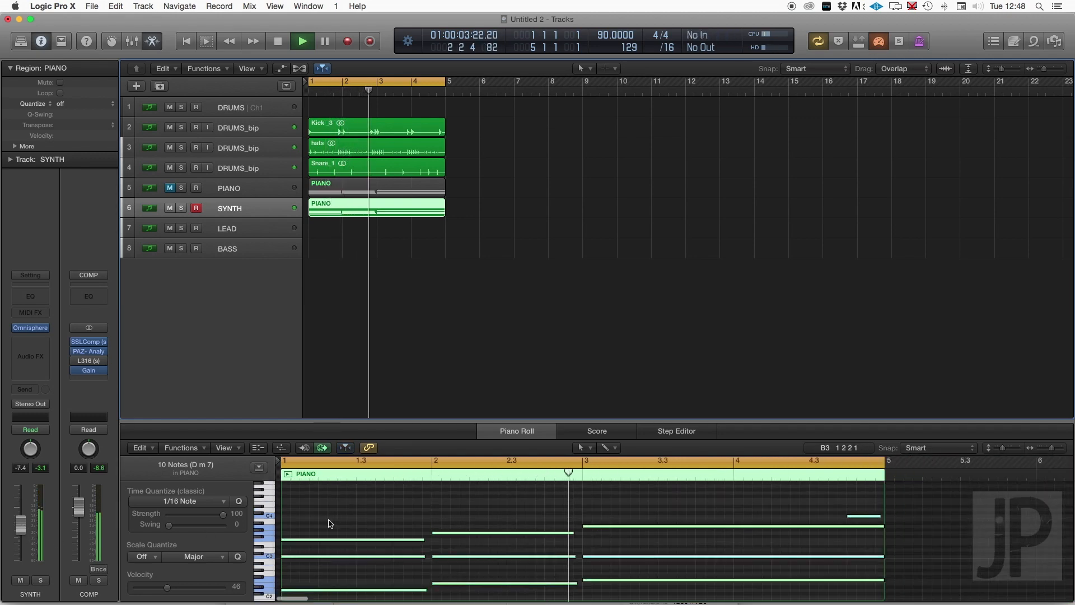
pyautogui.scroll(-1, 330, 523)
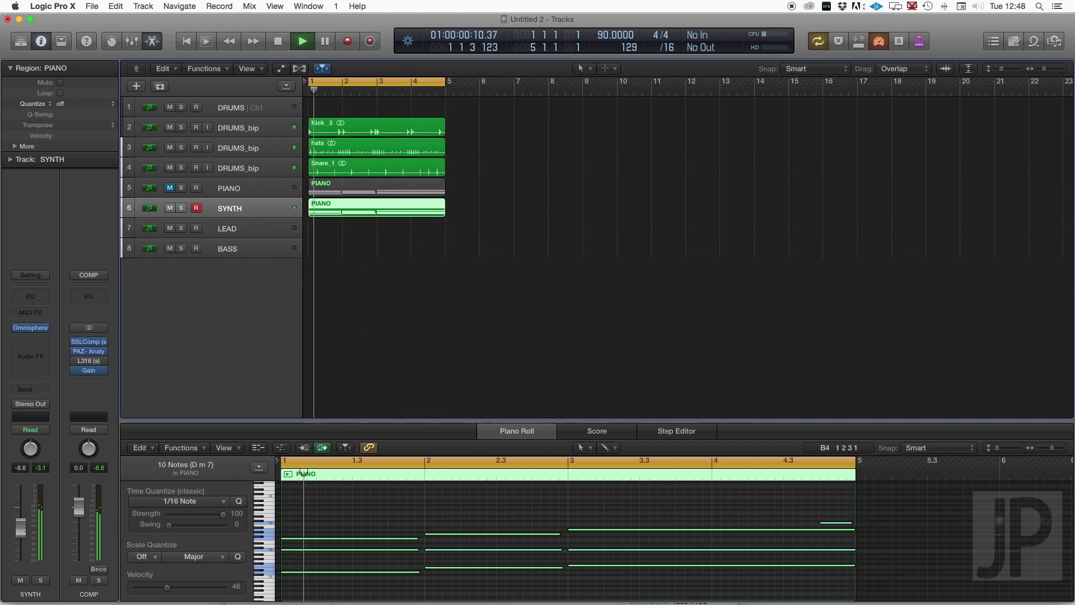
pyautogui.press('space')
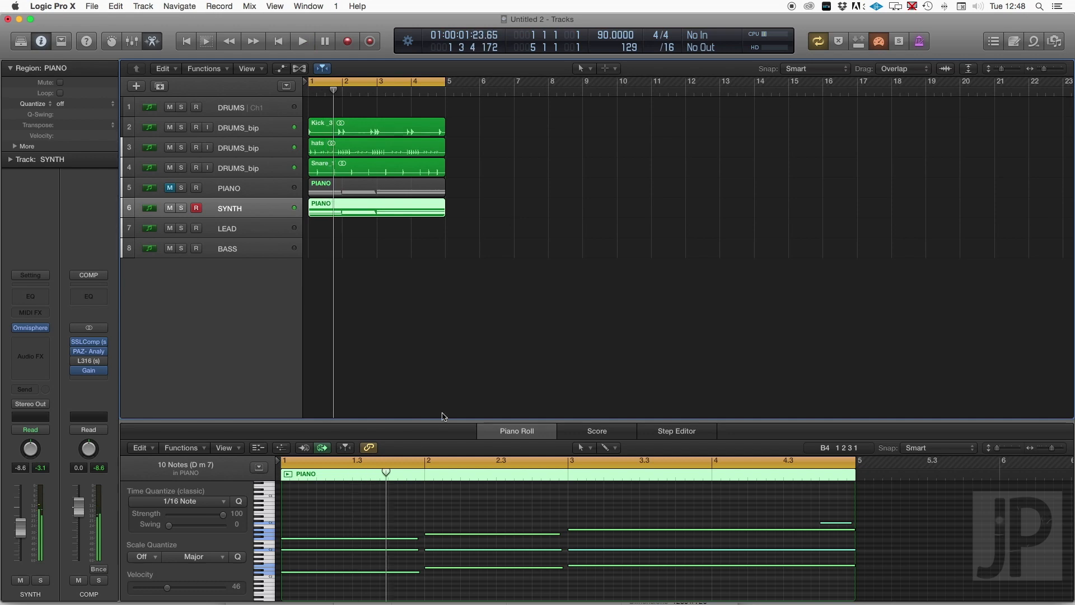
# Unmute the PIANO track and play the loop from the beginning with piano and synth together.
pyautogui.click(472, 288)
pyautogui.click(170, 188)
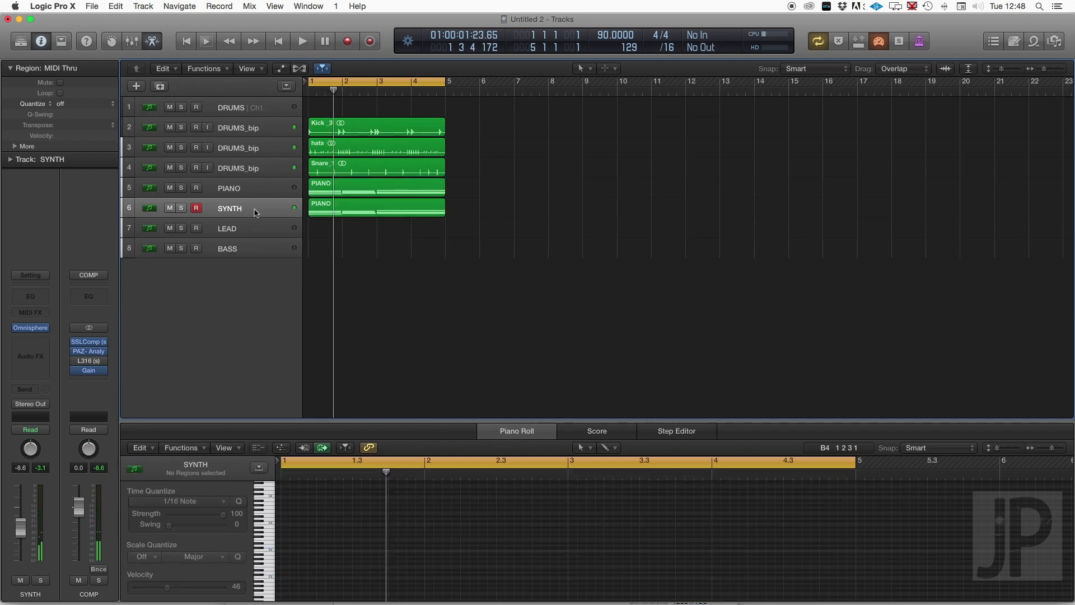
pyautogui.click(281, 217)
pyautogui.click(391, 228)
pyautogui.press('Return')
pyautogui.press('space')
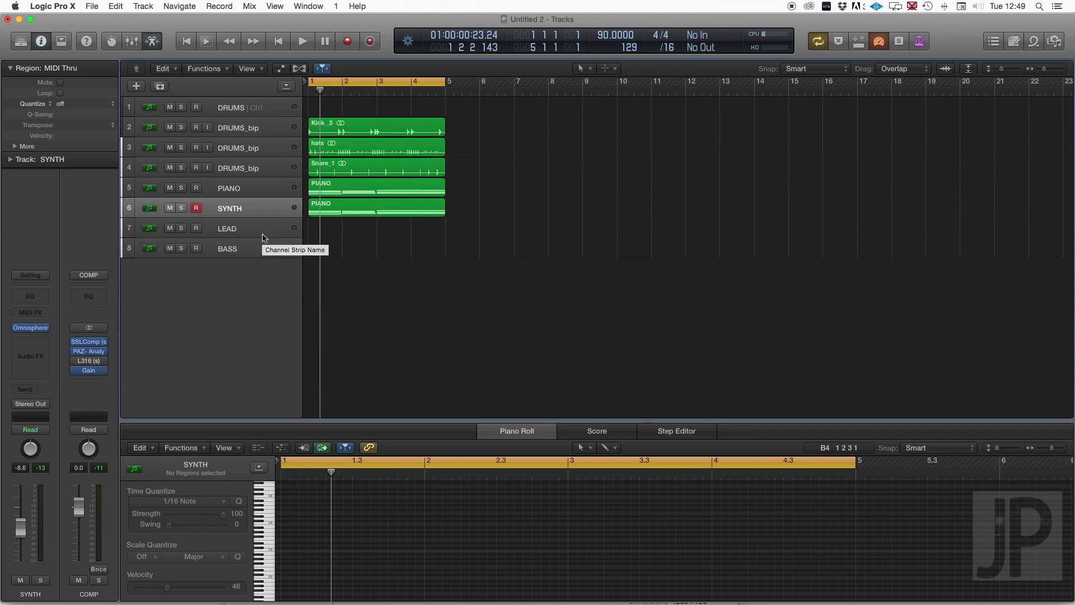
# Select the BASS track, solo it together with PIANO, and play the loop to rehearse the bass line.
pyautogui.click(252, 255)
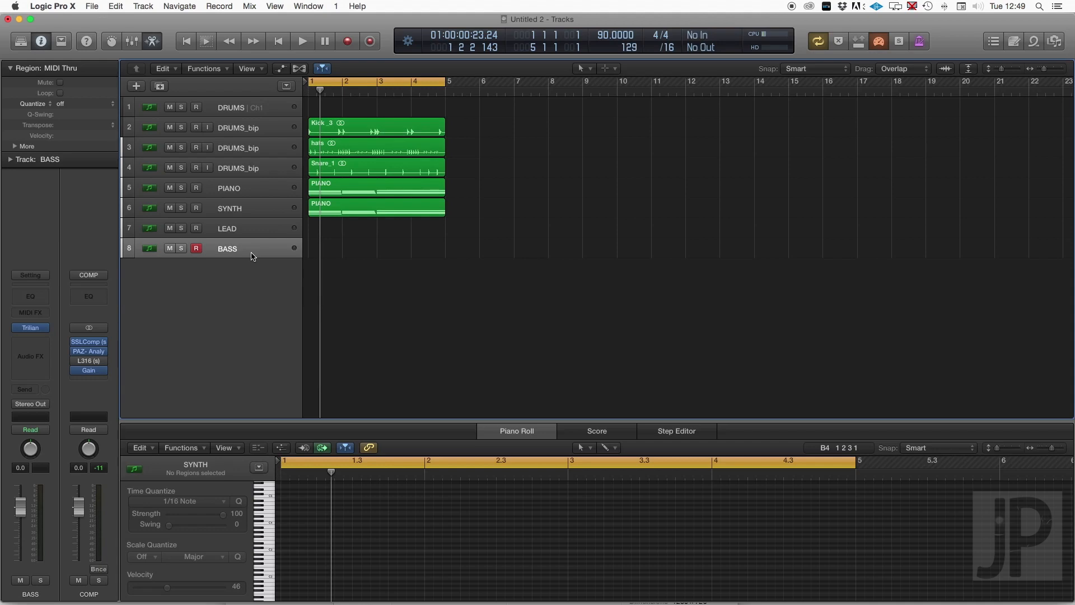
pyautogui.click(182, 188)
pyautogui.click(181, 249)
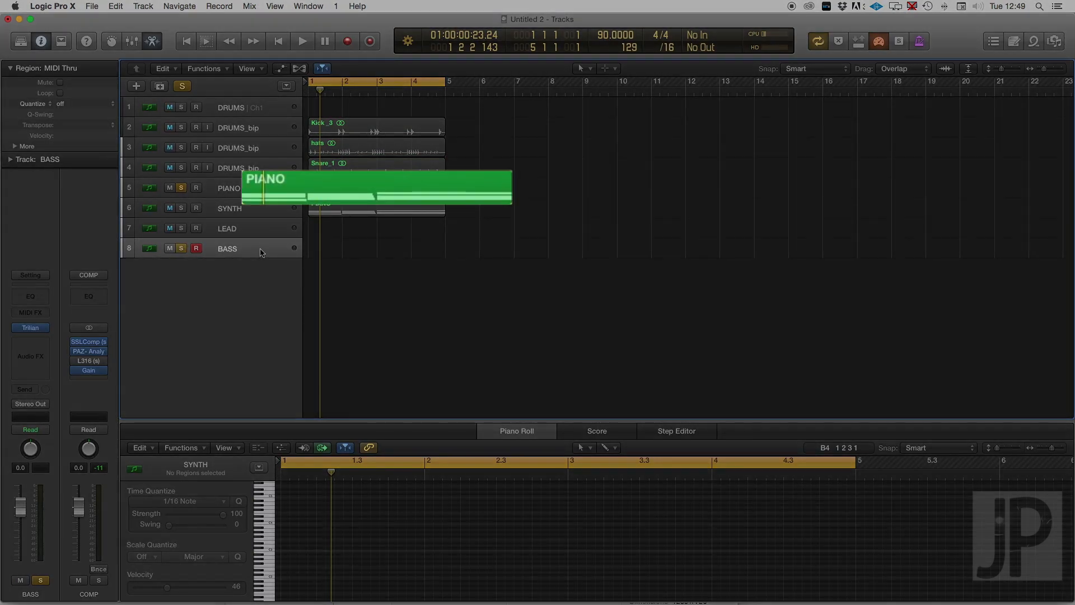
pyautogui.press('space')
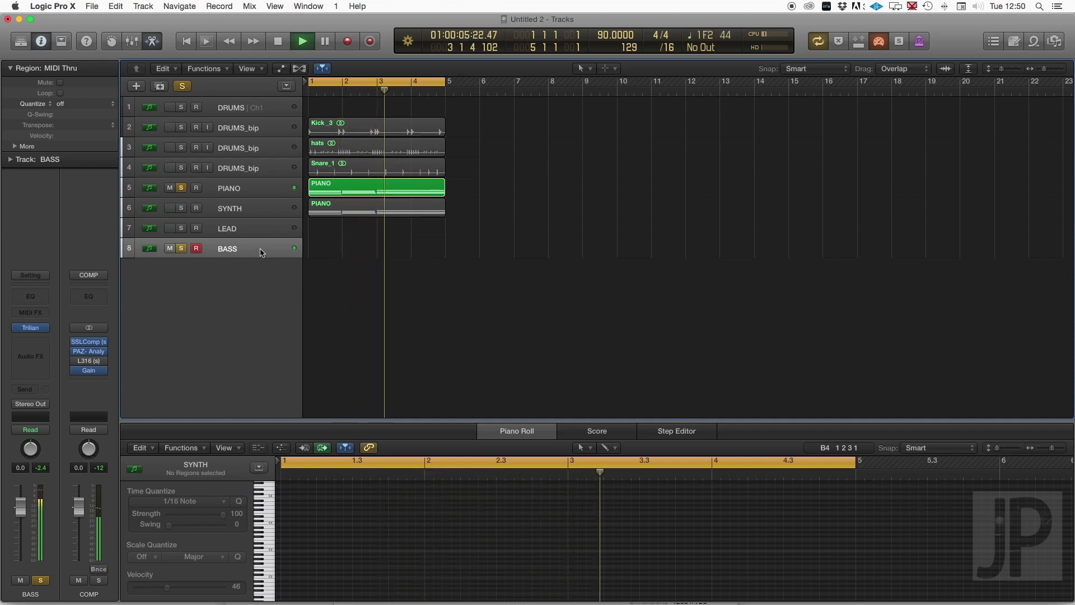
pyautogui.press('space')
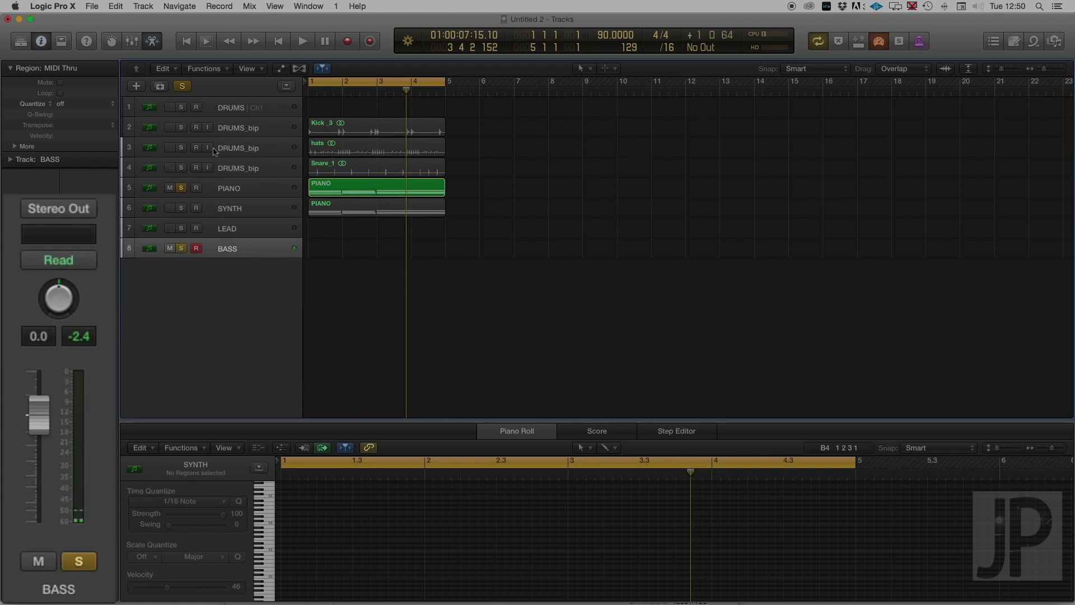
# Turn off solo on PIANO and BASS and play the whole loop while practising the bass part.
pyautogui.click(181, 187)
pyautogui.click(181, 248)
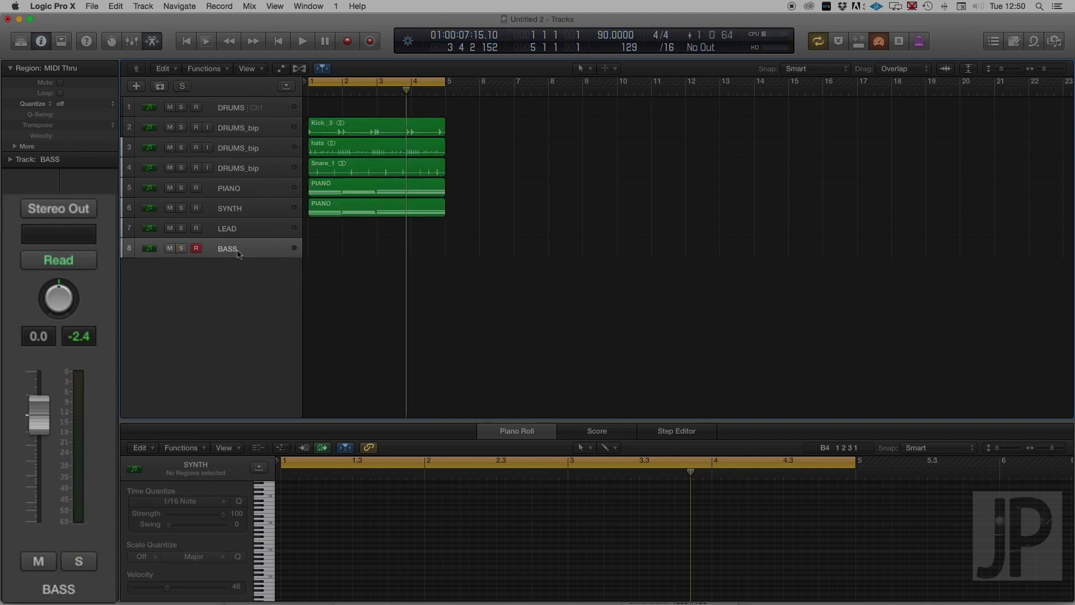
pyautogui.press('space')
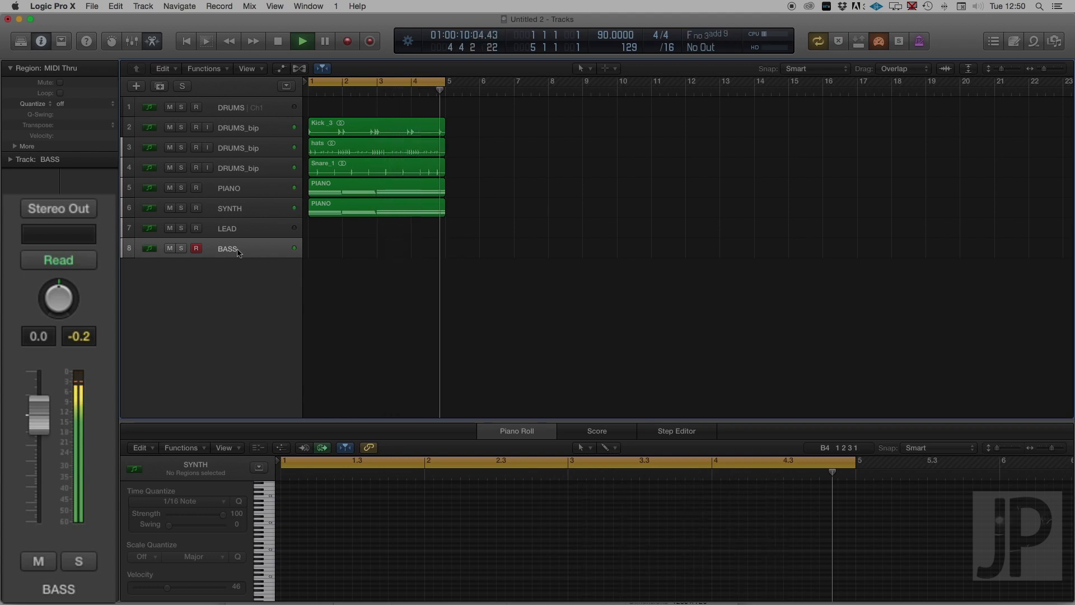
pyautogui.press('space')
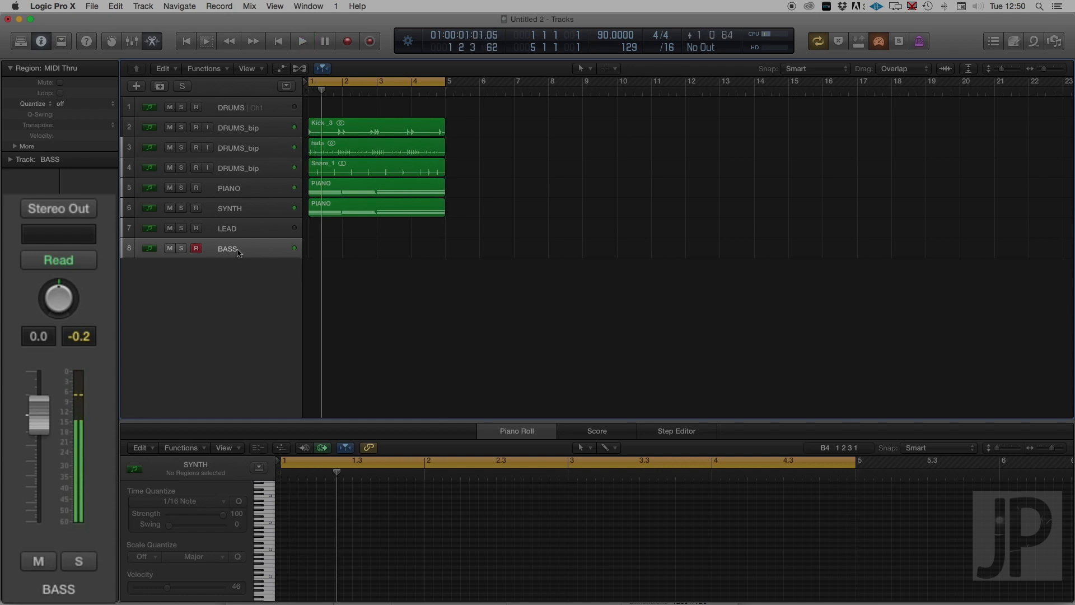
# Record a four-bar bass line on the BASS track and play it back from the beginning.
pyautogui.press('r')
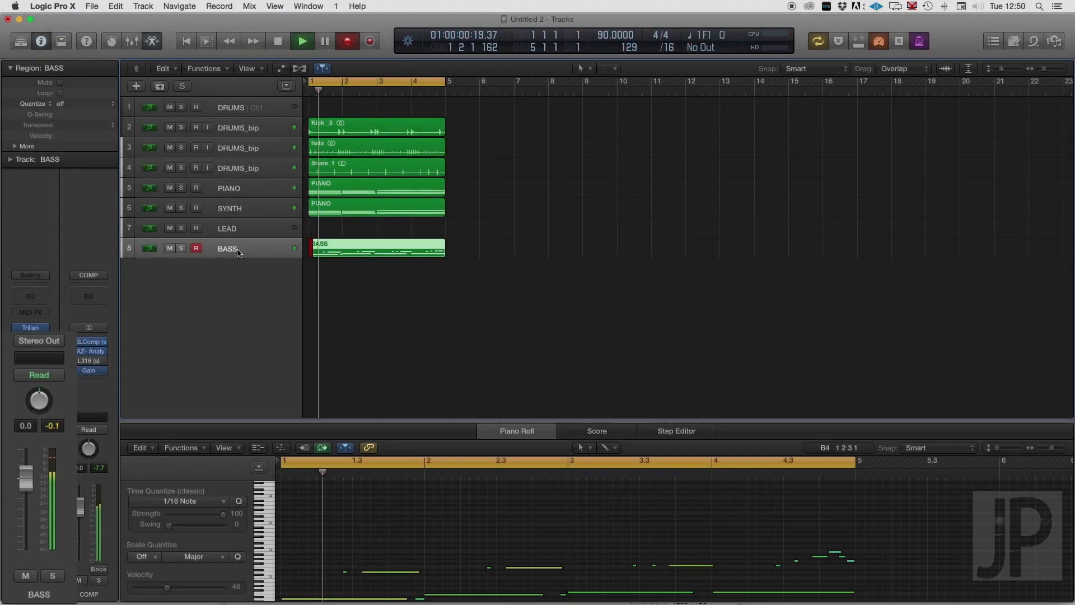
pyautogui.press('space')
pyautogui.press('space')
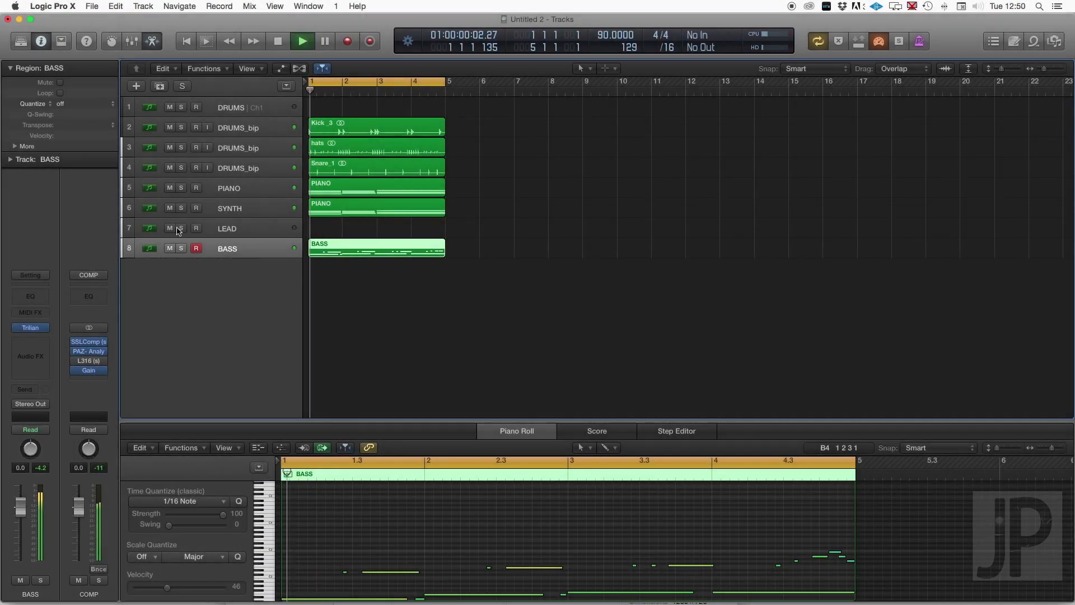
# Quantize all notes in the BASS region to 1/16 Note.
pyautogui.press('space')
pyautogui.click(312, 506)
pyautogui.press('super+a')
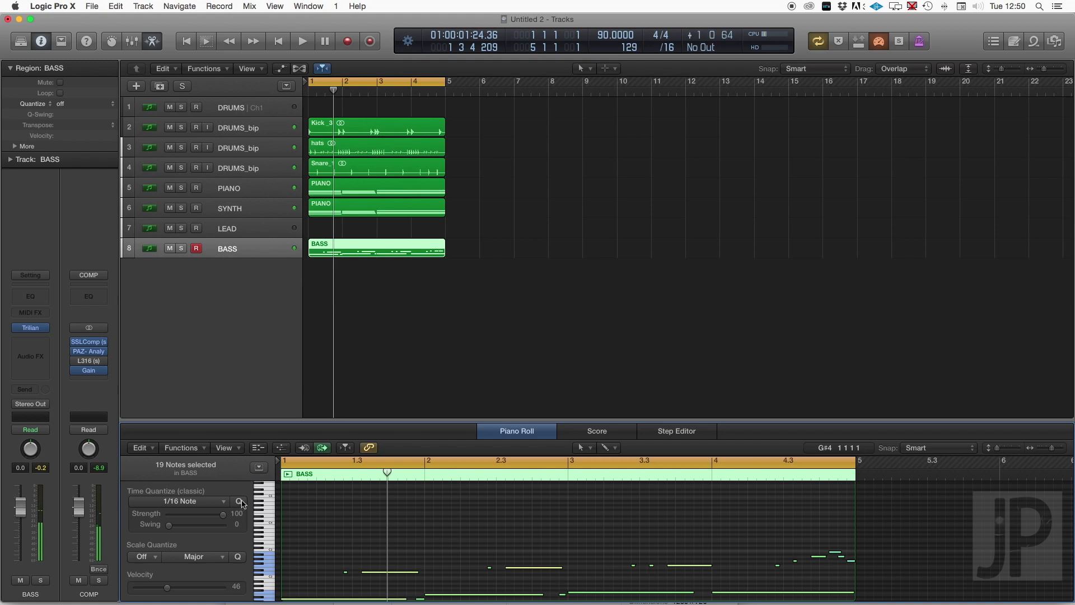
# Mute the PIANO and SYNTH tracks and raise the velocity of all BASS notes to 64 during playback.
pyautogui.moveTo(170, 187); pyautogui.dragTo(170, 208)
pyautogui.press('space')
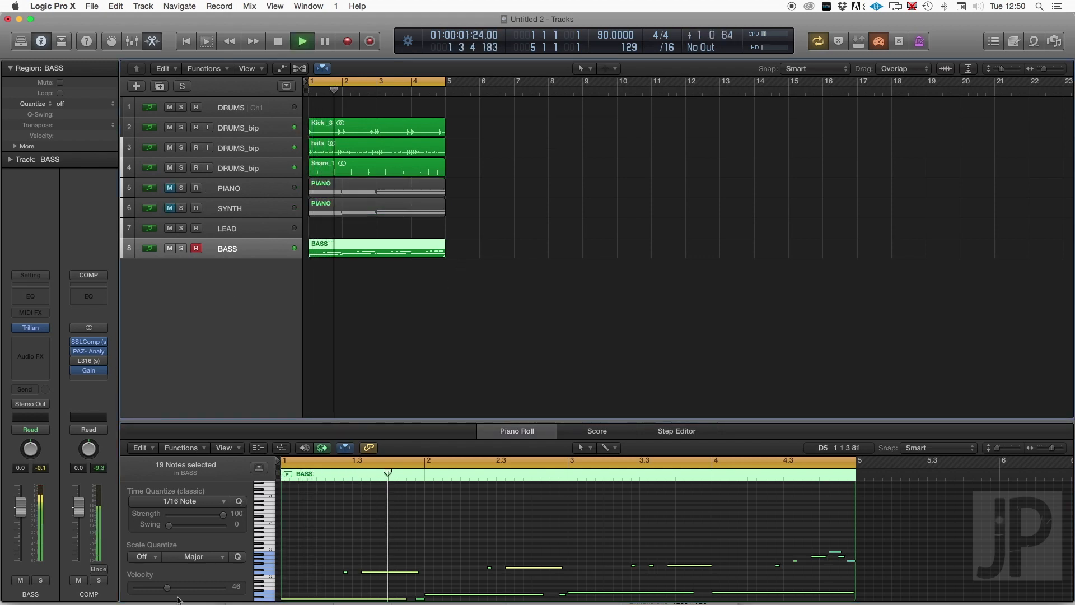
pyautogui.moveTo(171, 590); pyautogui.dragTo(189, 592)
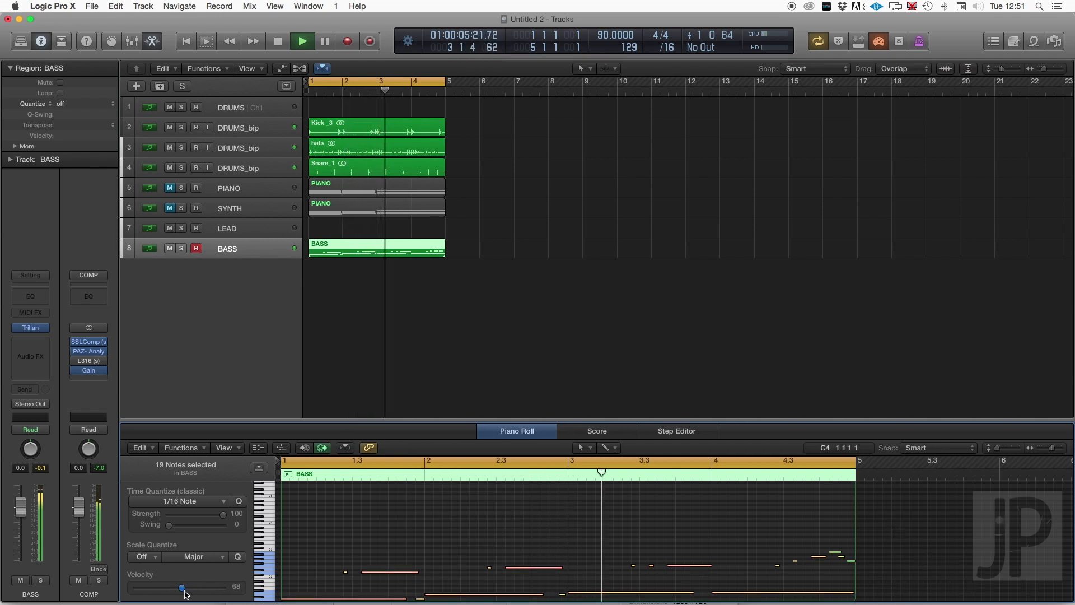
pyautogui.moveTo(188, 592); pyautogui.dragTo(186, 593)
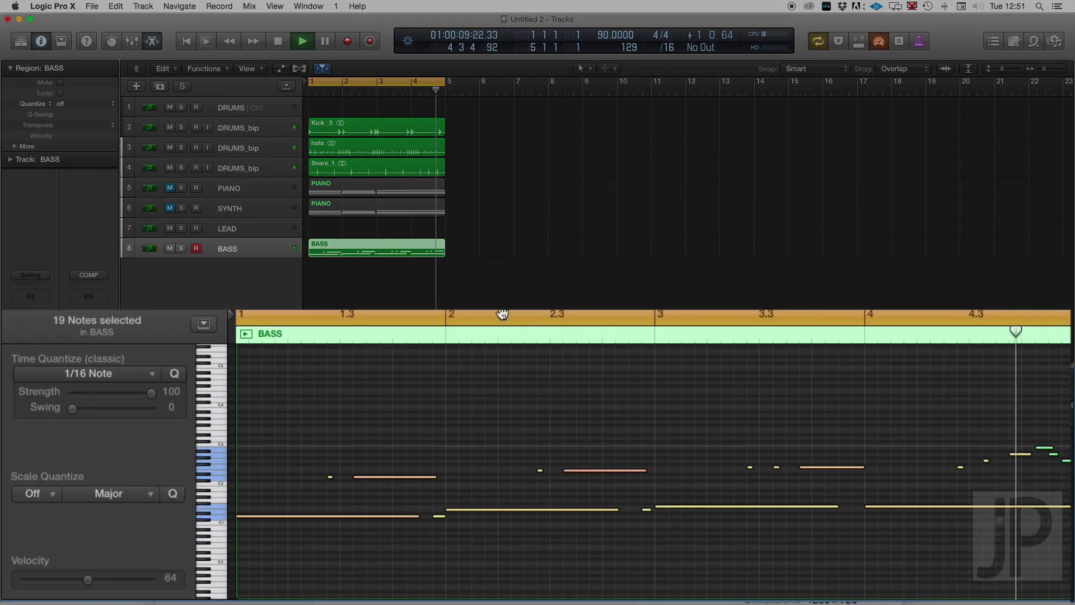
# Lower the highest note near the end of the BASS region by one semitone and play the loop through.
pyautogui.press('space')
pyautogui.click(1049, 443)
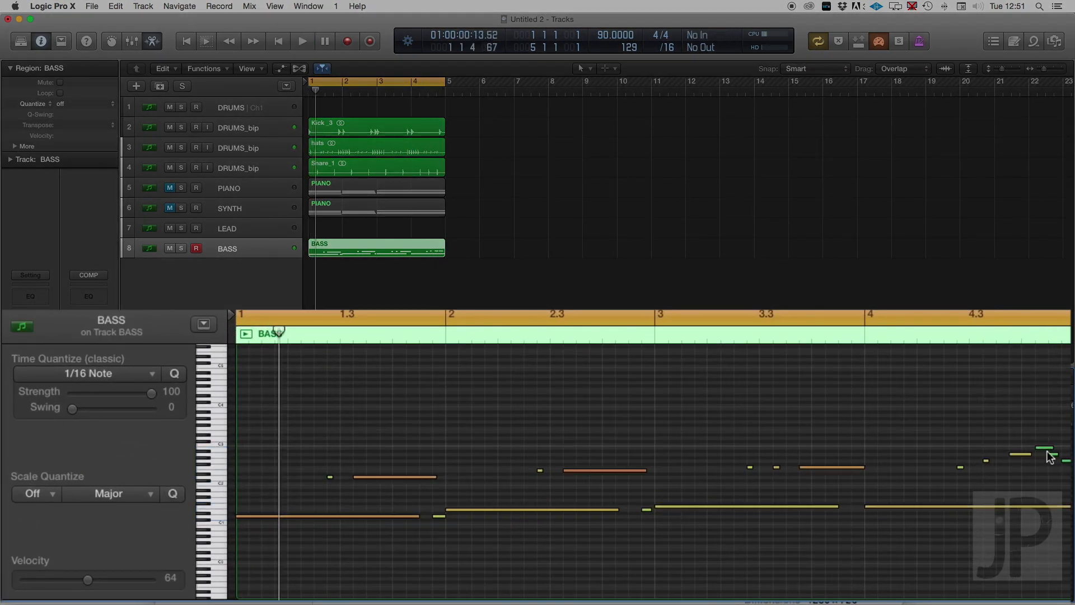
pyautogui.click(1047, 449)
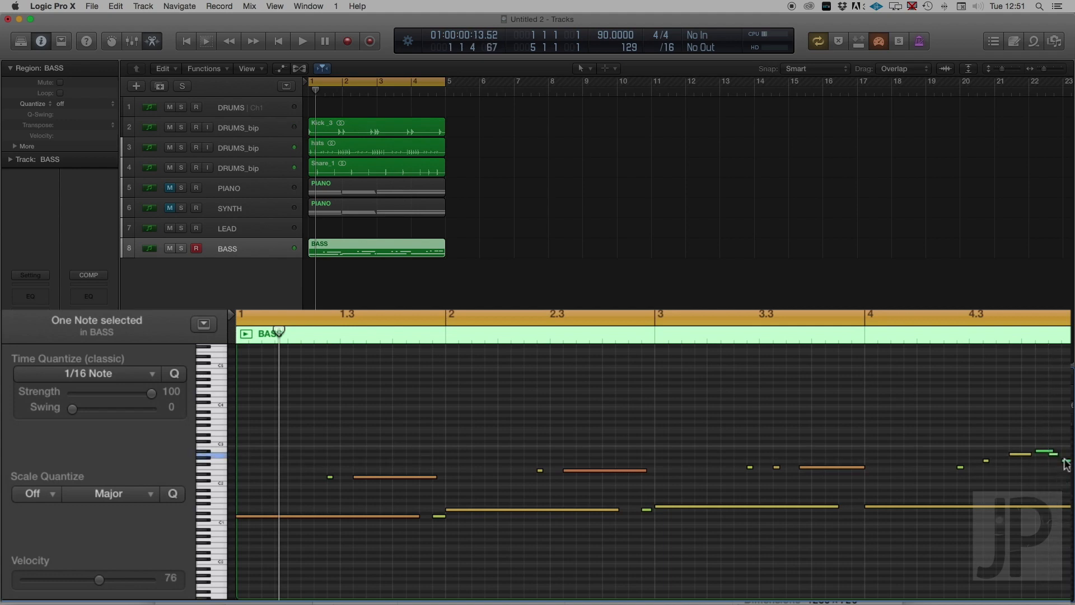
pyautogui.click(1064, 462)
pyautogui.press('space')
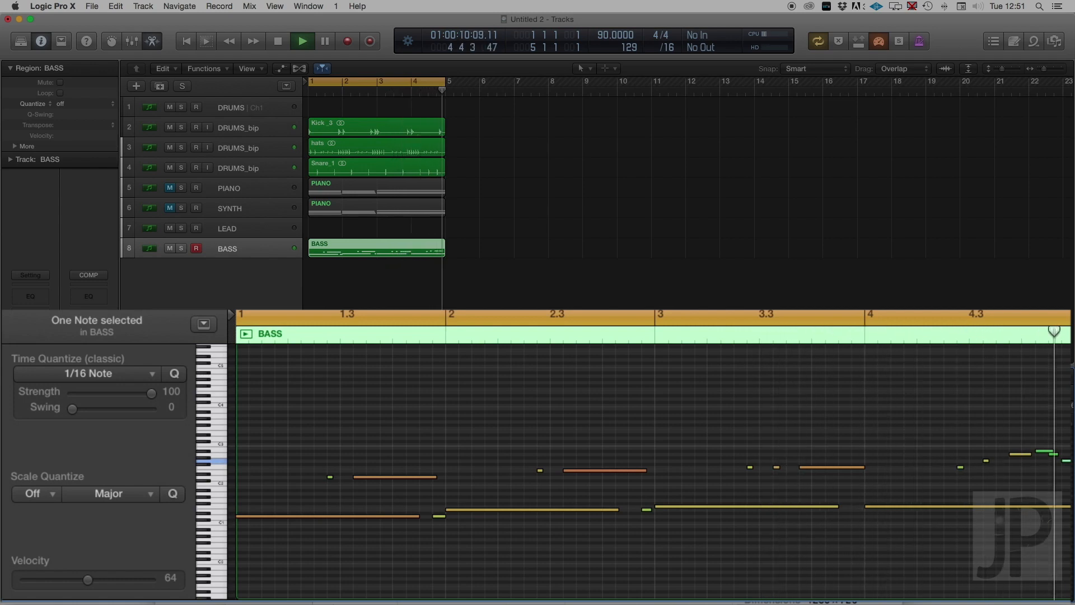
pyautogui.press('space')
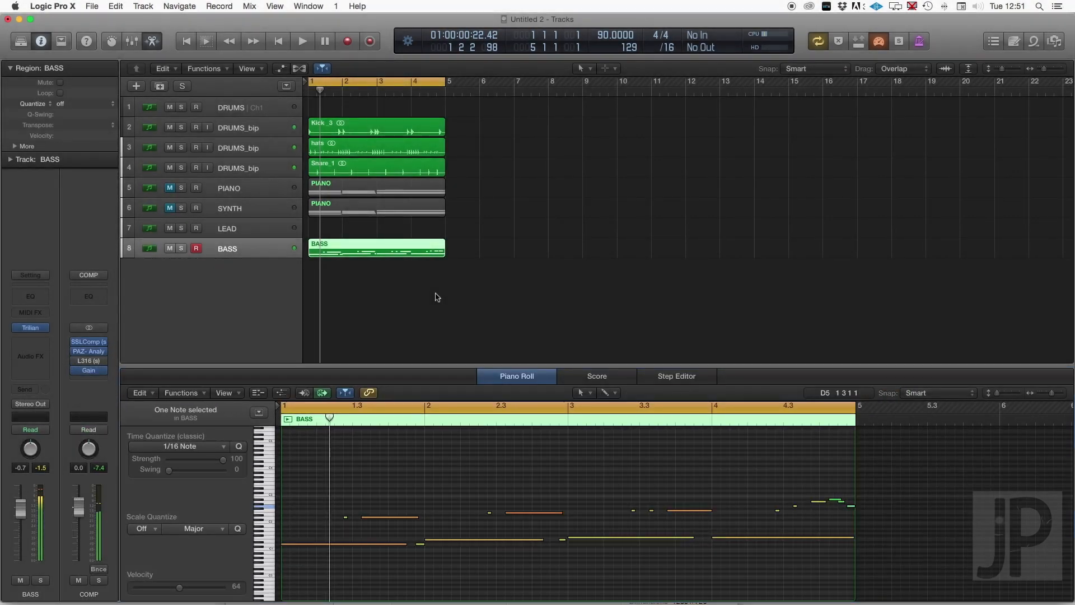
pyautogui.click(437, 296)
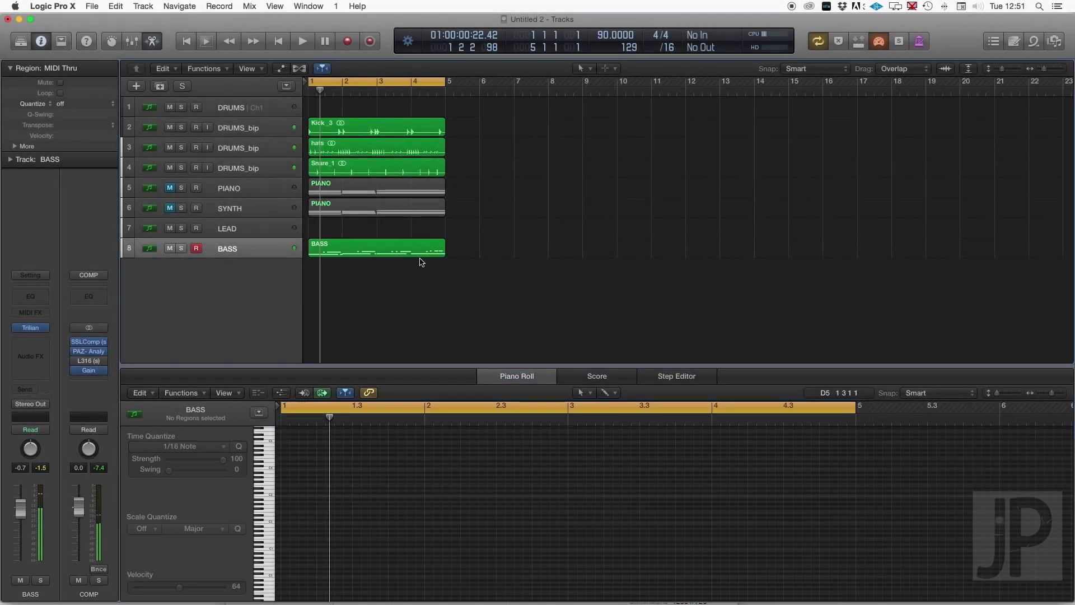
# Create one software instrument track with the stereo ES2 (Synthesizer 2) instrument.
pyautogui.click(139, 89)
pyautogui.click(405, 56)
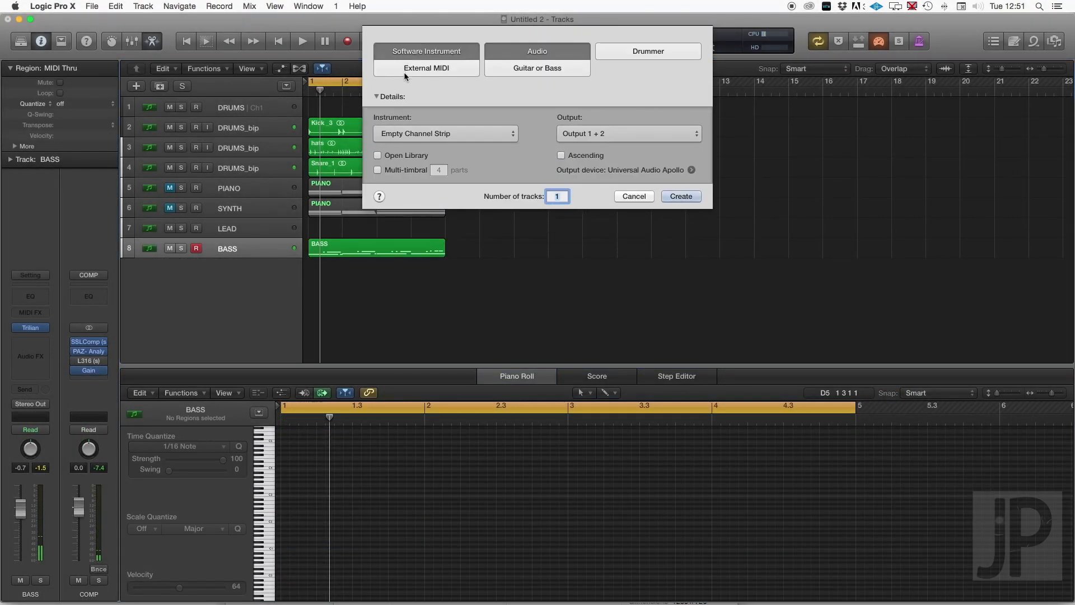
pyautogui.click(414, 134)
pyautogui.moveTo(493, 229)
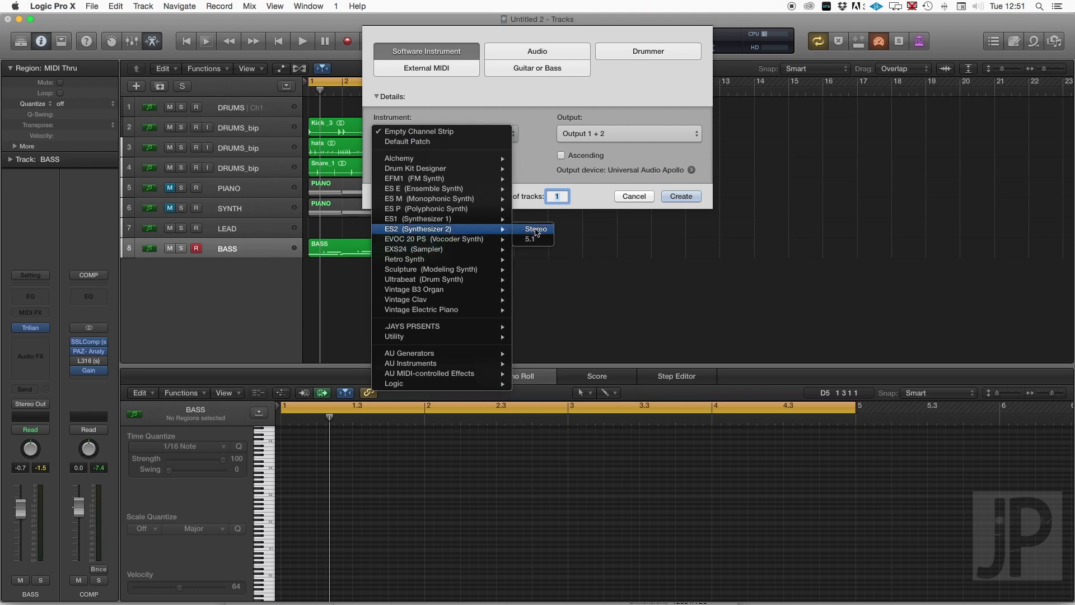
pyautogui.click(536, 229)
pyautogui.click(681, 196)
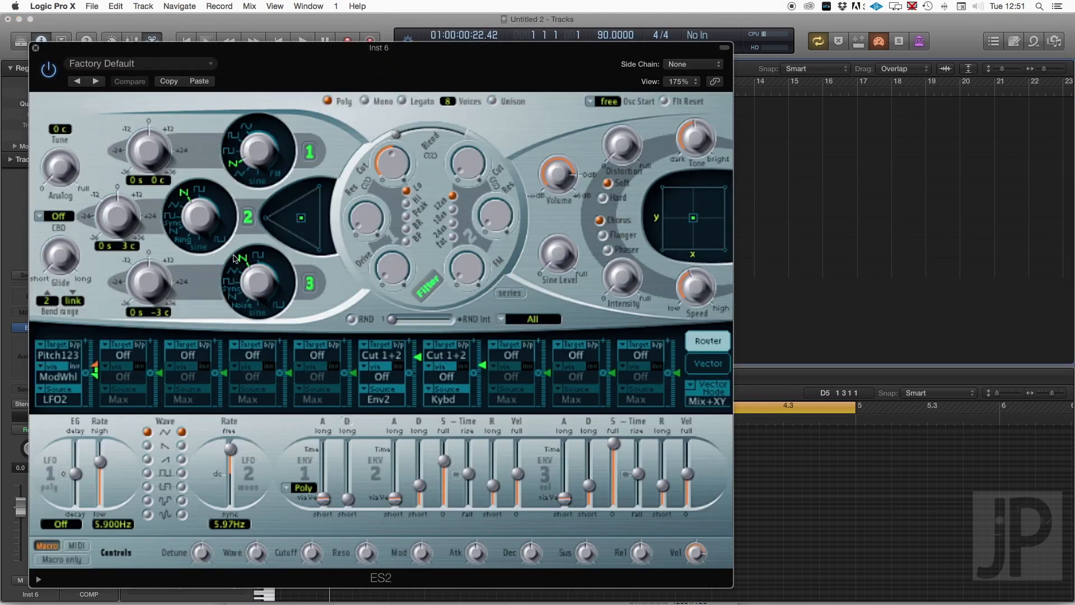
# Load the 808 SUB BOOM preset in ES2 and close the plug-in window.
pyautogui.click(138, 63)
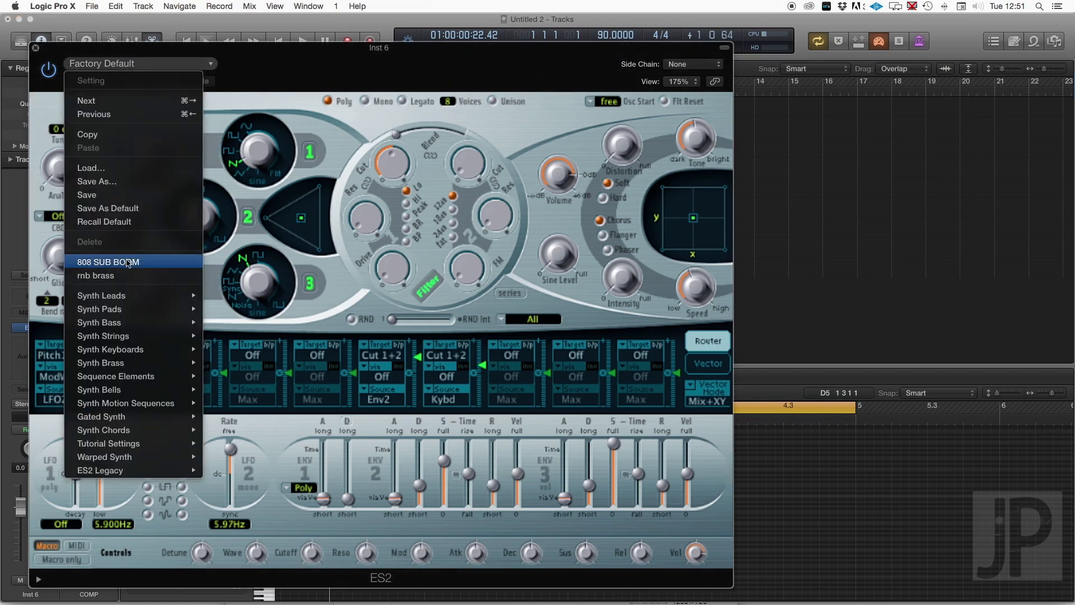
pyautogui.click(128, 260)
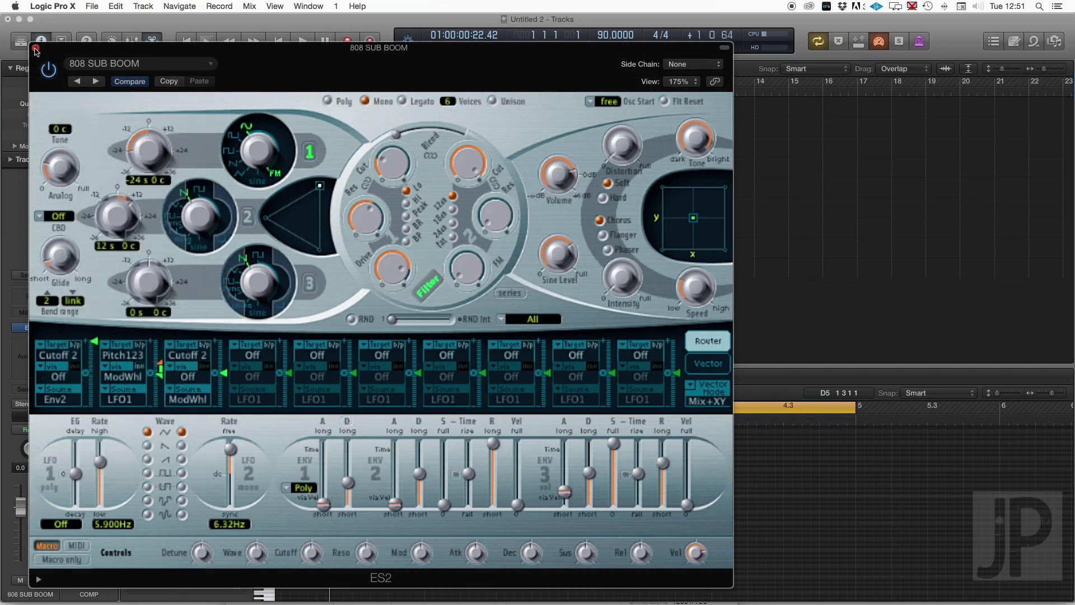
pyautogui.click(34, 48)
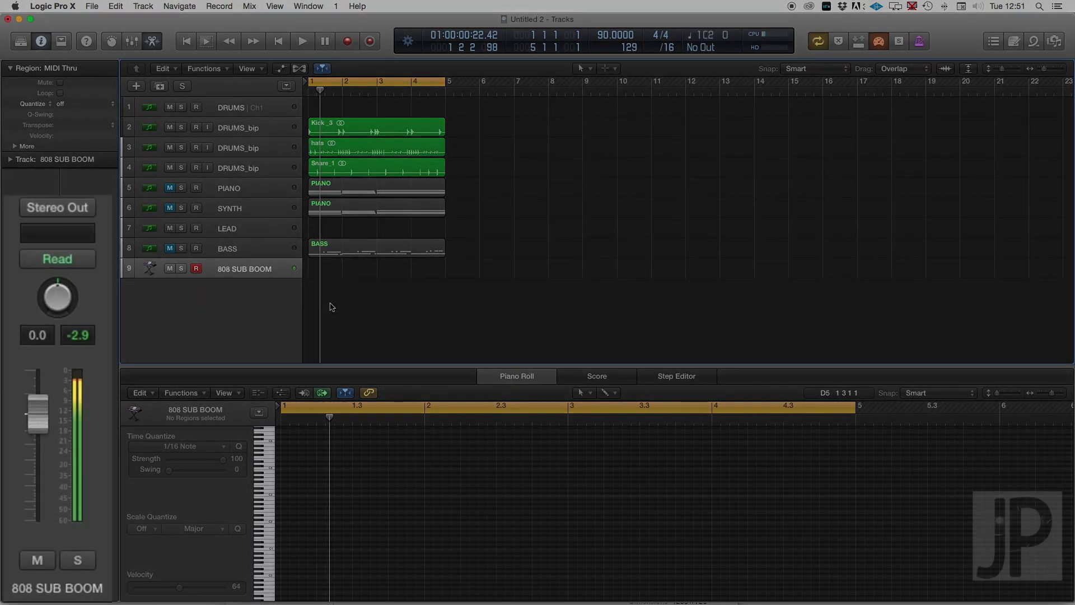
# With the BASS track muted, record a sub-bass part on 808 SUB BOOM and copy its bar 3 note to bar 1 at a lower pitch.
pyautogui.press('r')
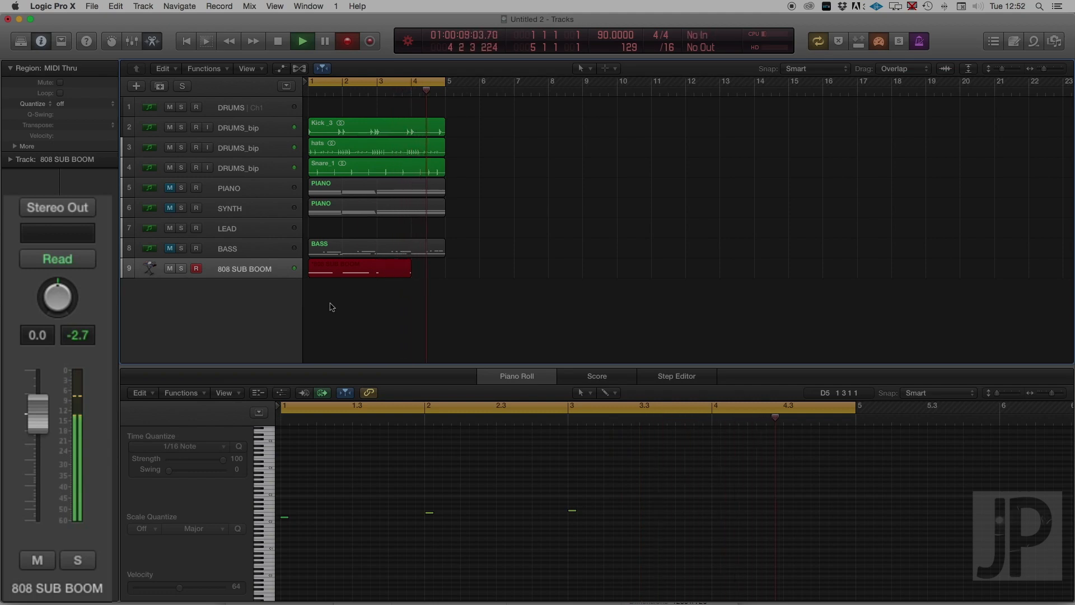
pyautogui.press('space')
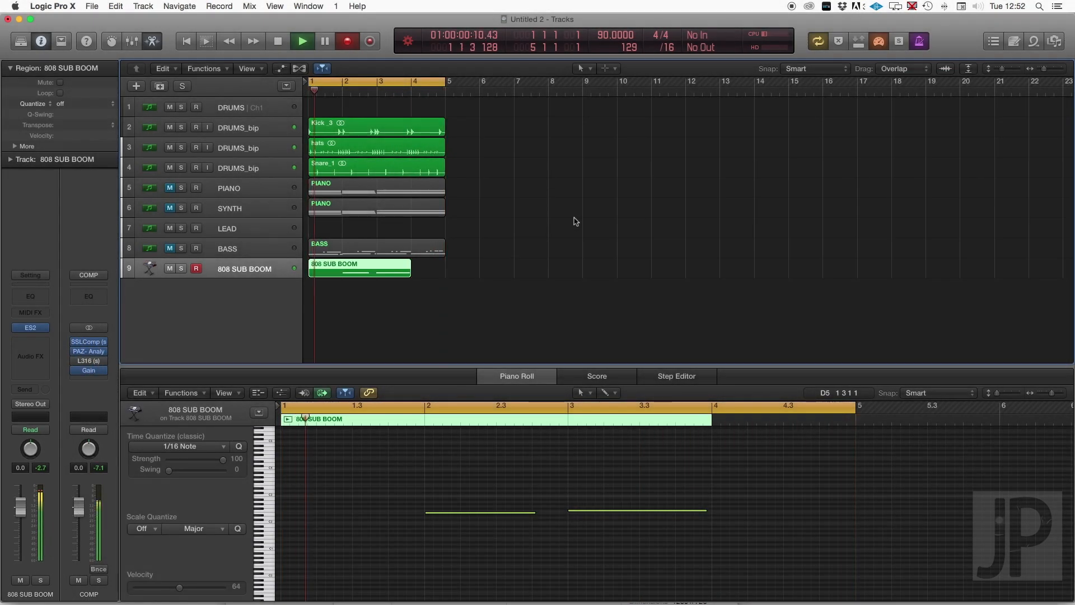
pyautogui.click(494, 487)
pyautogui.keyDown('alt'); pyautogui.moveTo(597, 513); pyautogui.dragTo(316, 521); pyautogui.keyUp('alt')
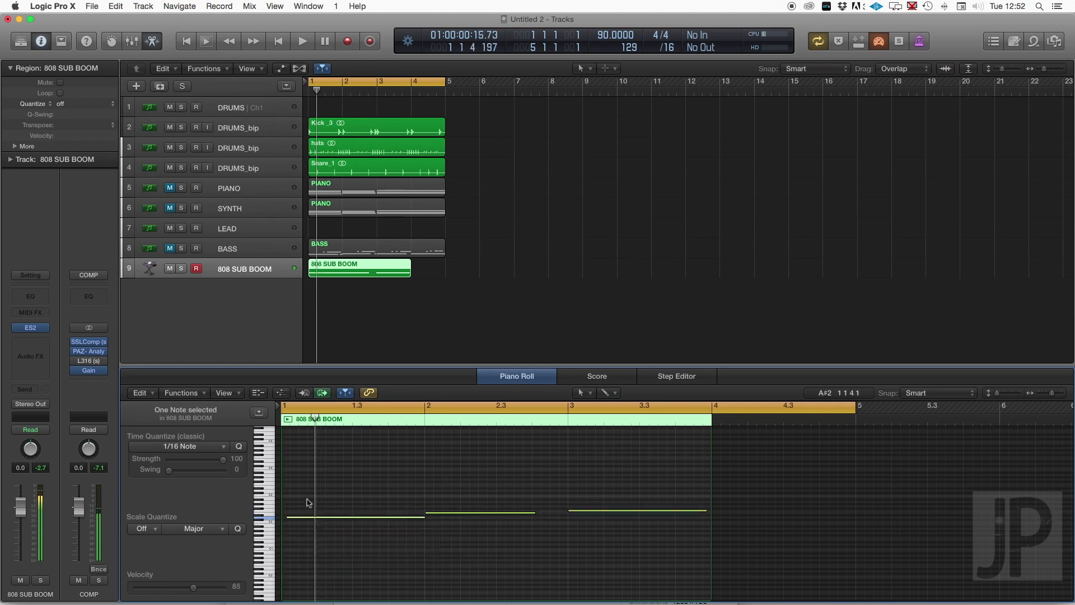
# Quantize all 808 SUB BOOM notes to 1/16 Note and move the first note to the start of bar 1.
pyautogui.press('super+a')
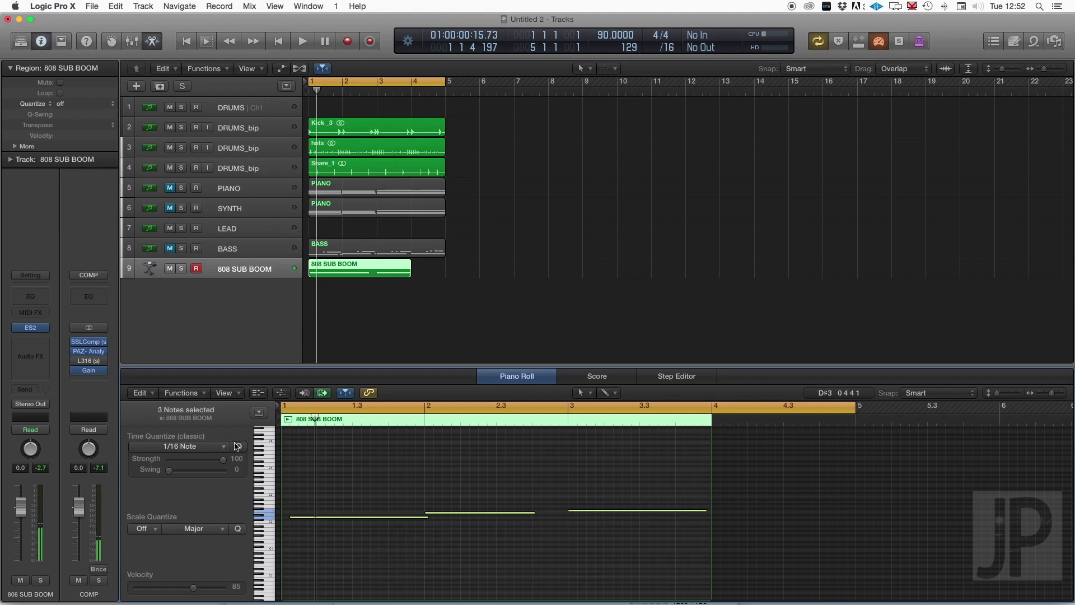
pyautogui.click(326, 488)
pyautogui.click(320, 518)
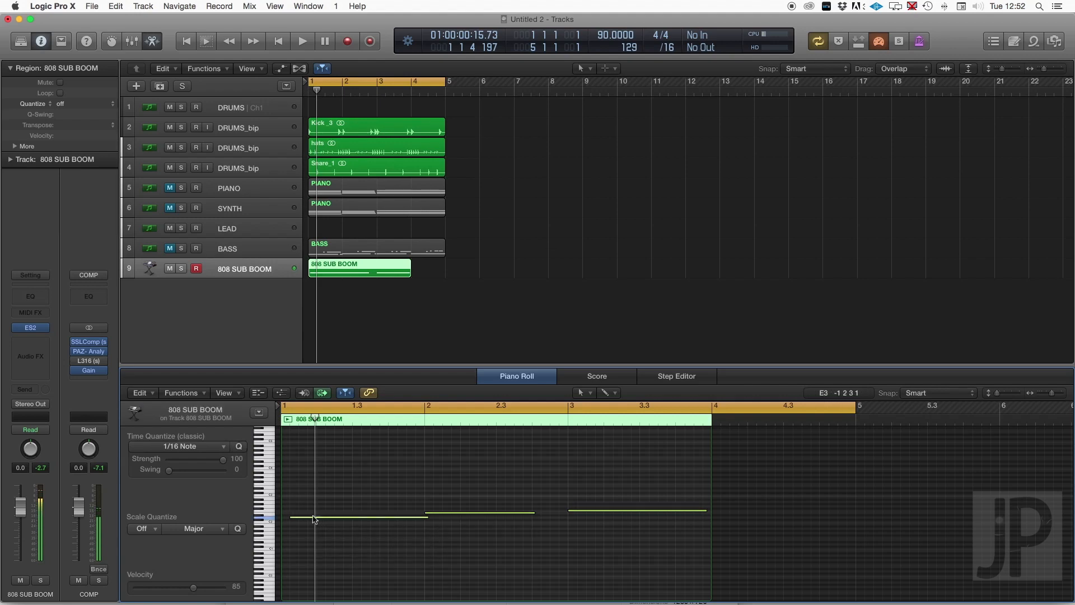
pyautogui.moveTo(312, 519); pyautogui.dragTo(304, 518)
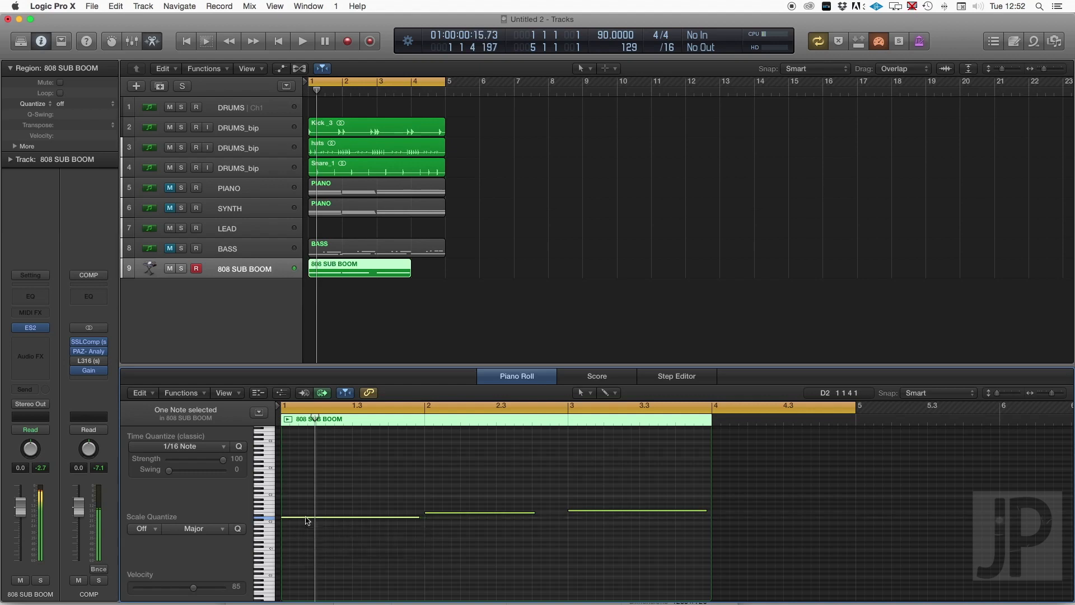
pyautogui.click(392, 487)
pyautogui.press('space')
pyautogui.press('space')
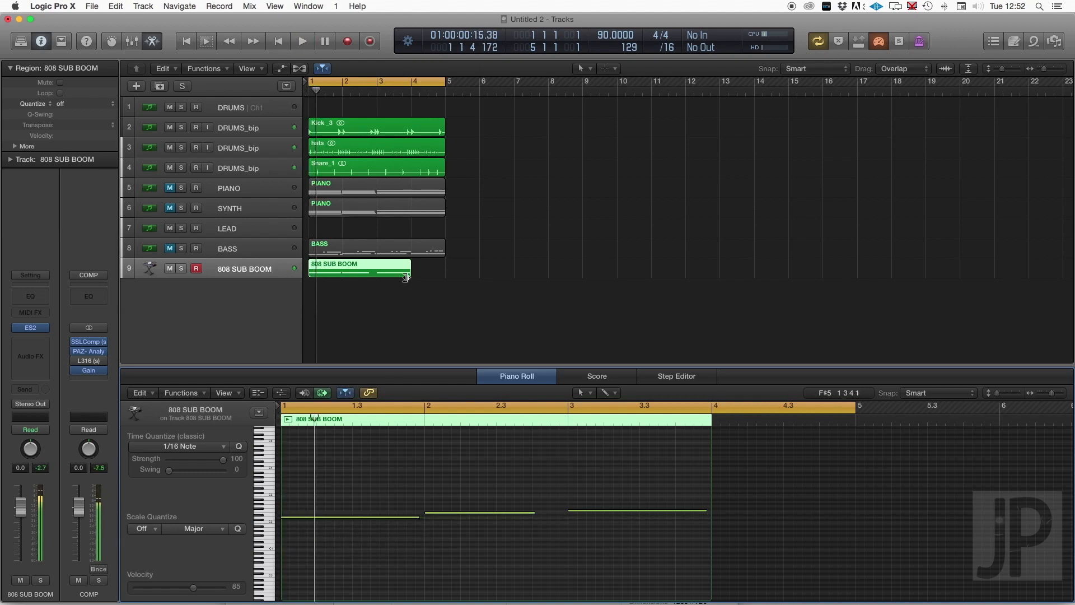
# Extend the 808 SUB BOOM region to the start of bar 5 and select its track.
pyautogui.moveTo(407, 276); pyautogui.dragTo(443, 283)
pyautogui.click(474, 270)
pyautogui.click(261, 270)
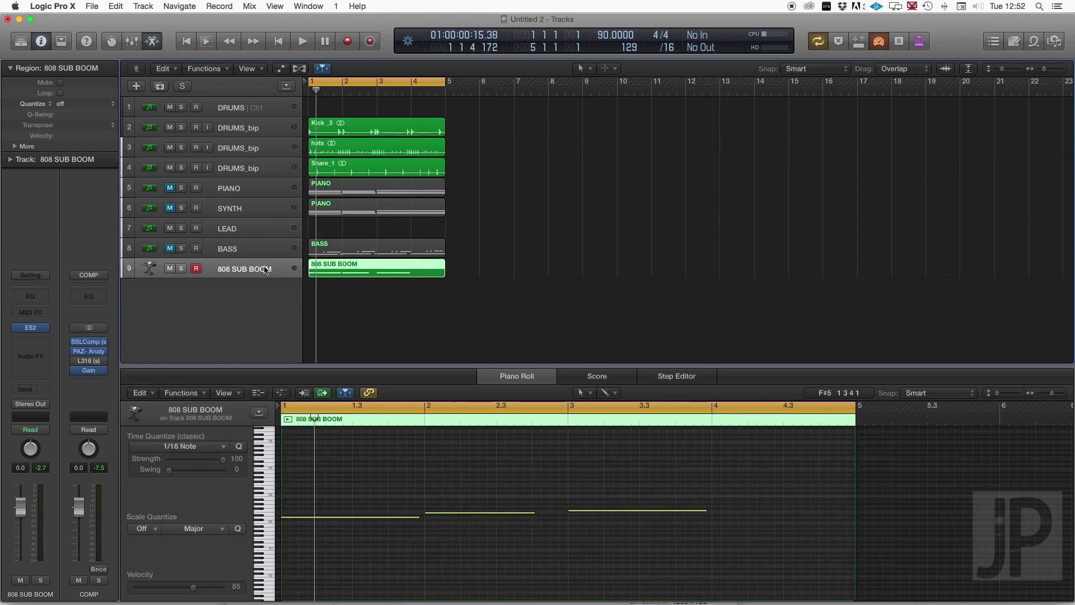
# Insert the stereo Kickstart side-chain plug-in on the 808 SUB BOOM track, audition it and close the plug-in window.
pyautogui.click(40, 339)
pyautogui.moveTo(54, 374)
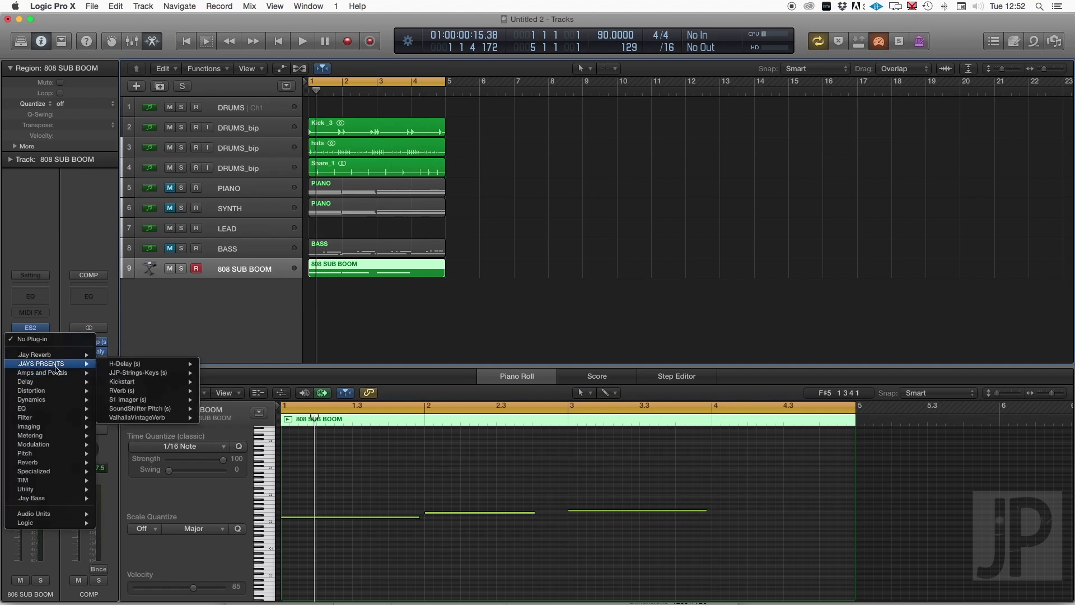
pyautogui.moveTo(167, 408)
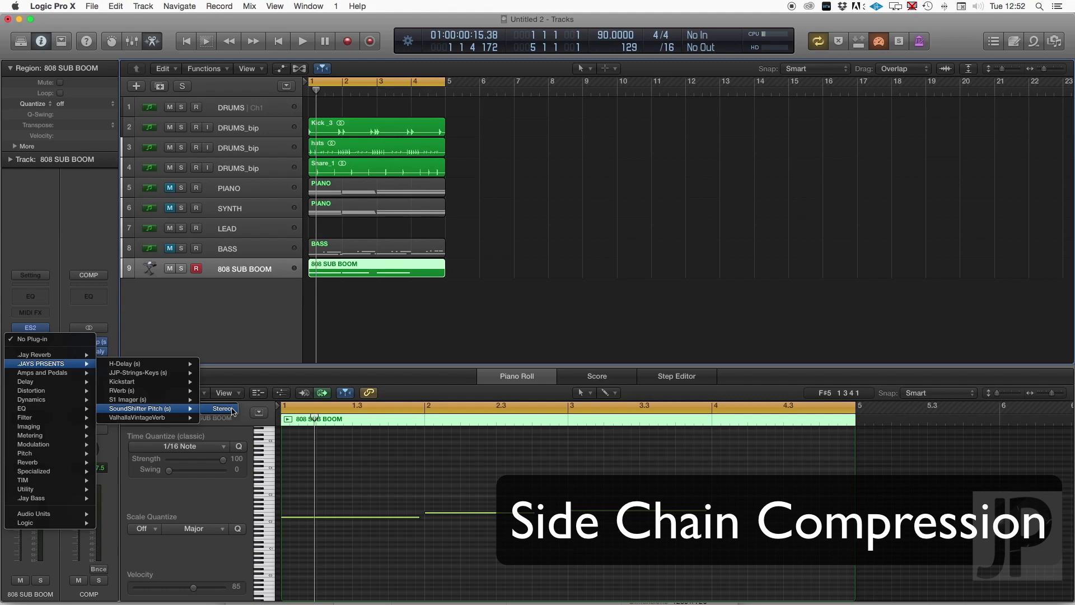
pyautogui.moveTo(168, 382)
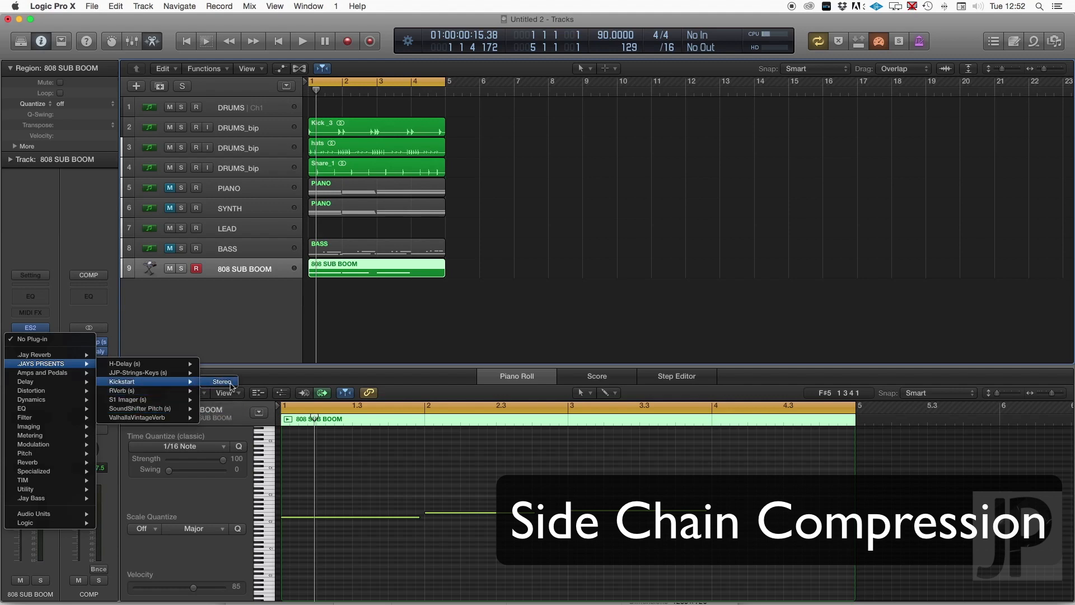
pyautogui.click(229, 382)
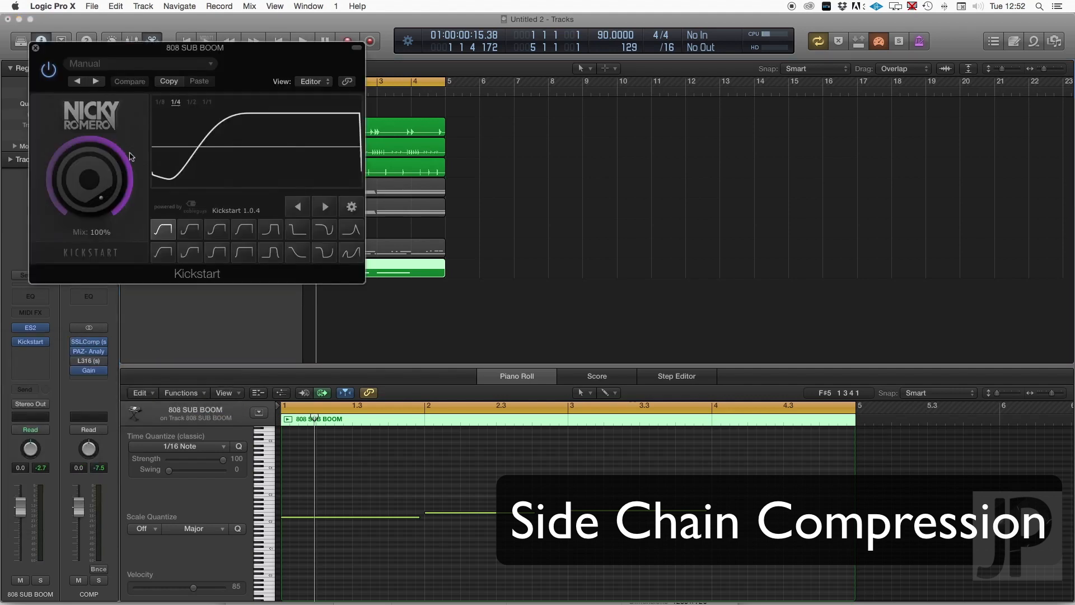
pyautogui.press('space')
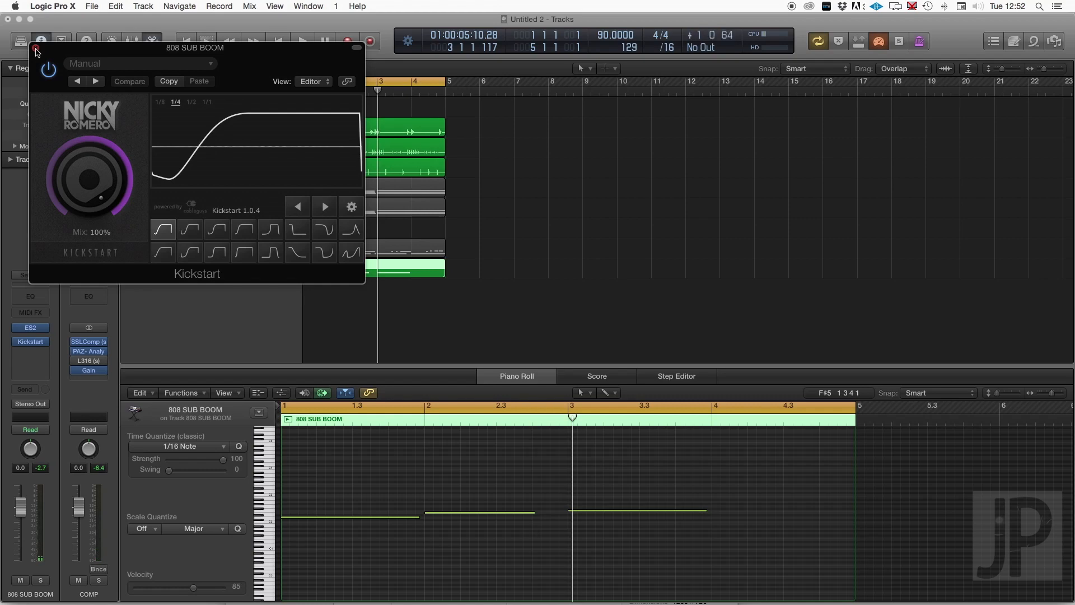
pyautogui.click(36, 49)
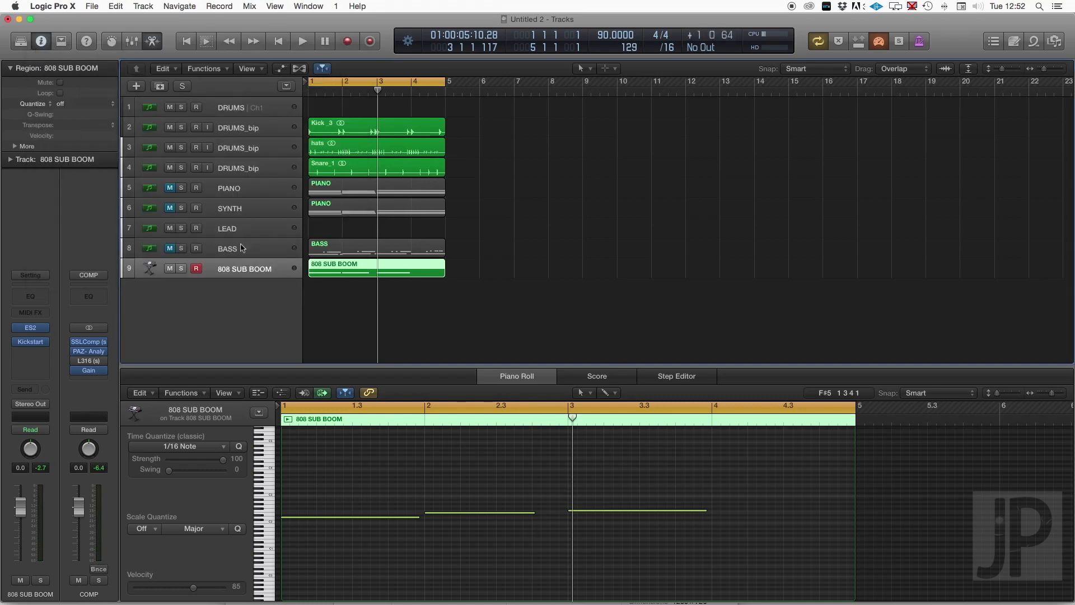
# Unmute the PIANO, SYNTH and BASS tracks, select the LEAD track and play the loop from bar 1.
pyautogui.moveTo(171, 190); pyautogui.dragTo(166, 244)
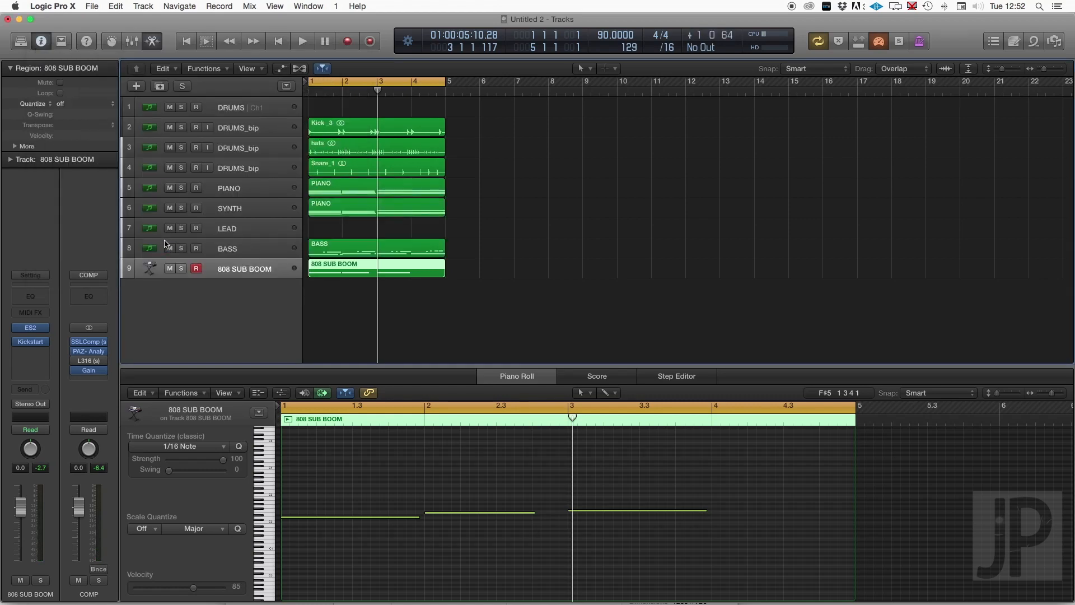
pyautogui.click(289, 225)
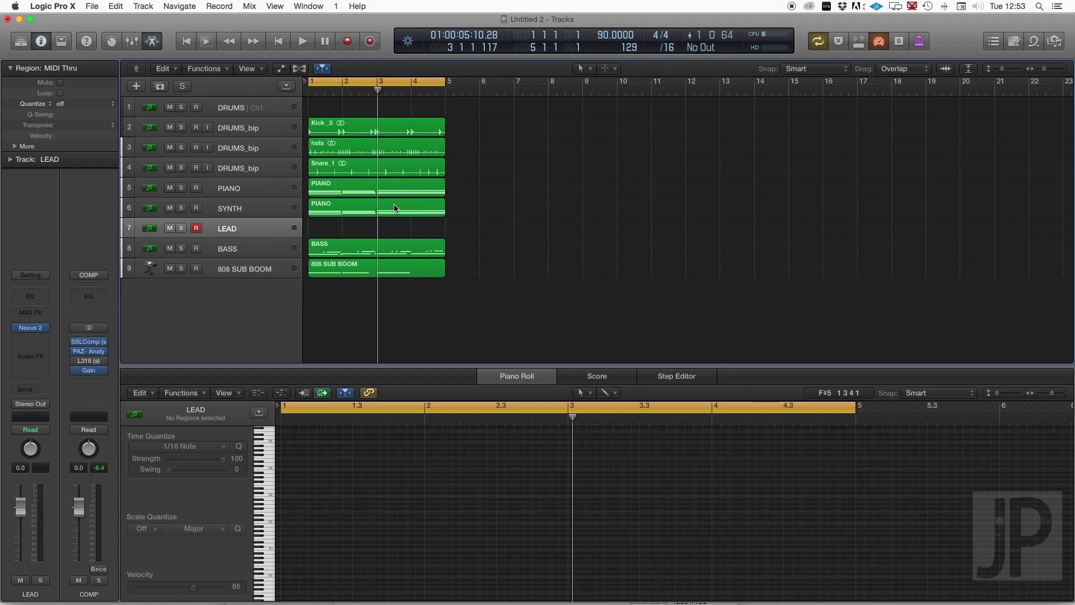
pyautogui.press('Return')
pyautogui.press('space')
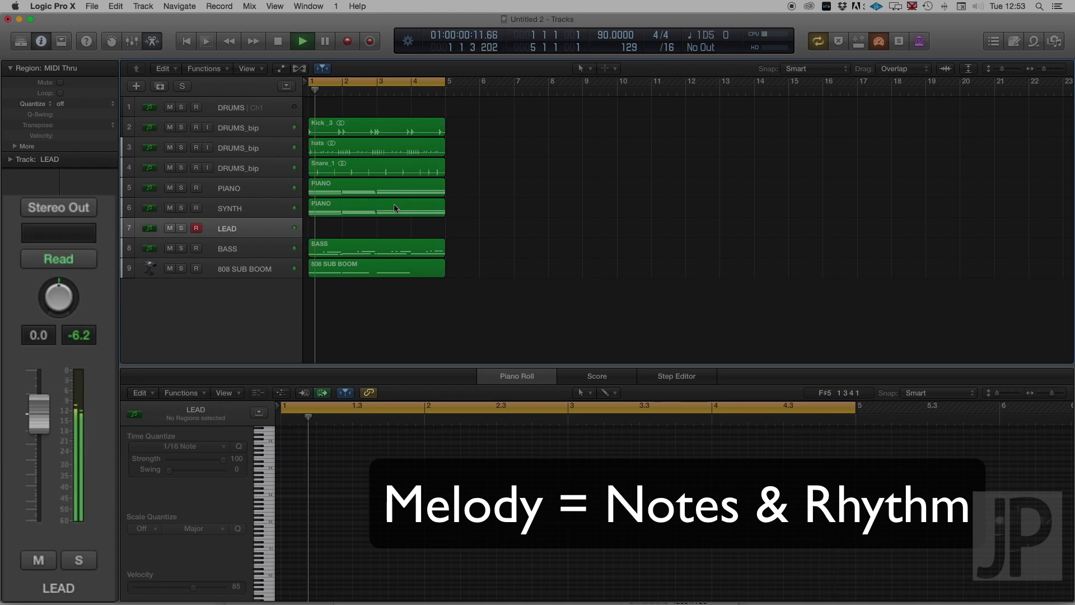
pyautogui.press('space')
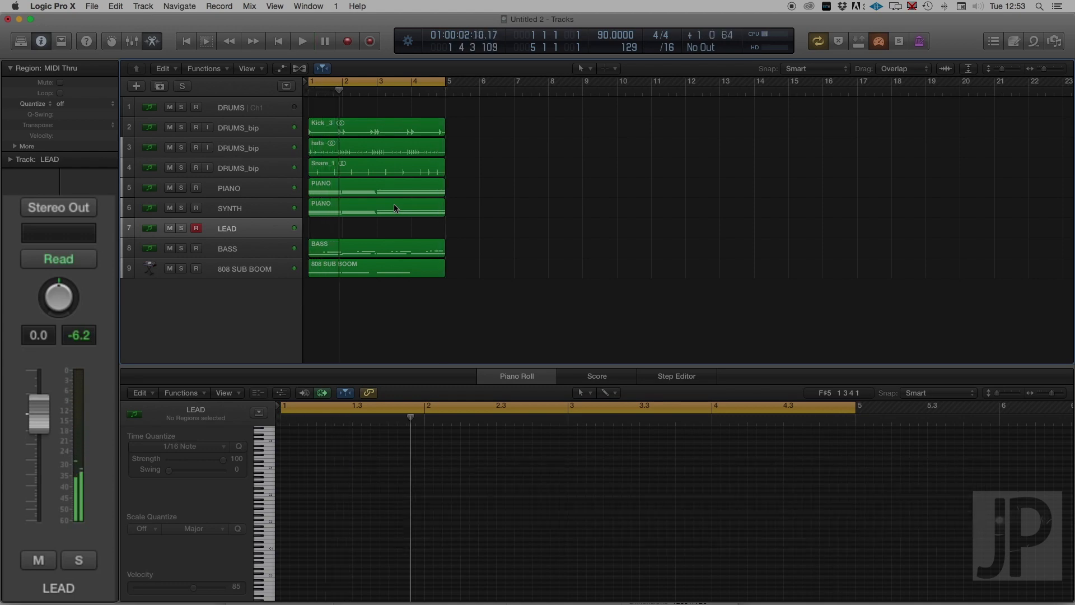
# Record a four-bar melody on the LEAD track and double all its notes with a copy one octave apart.
pyautogui.press('r')
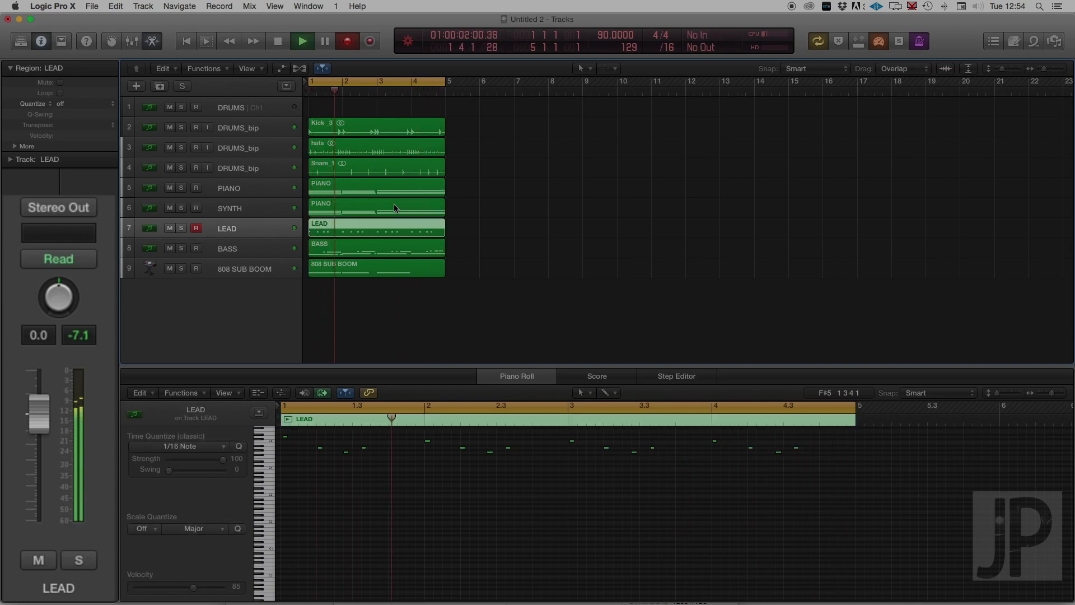
pyautogui.press('space')
pyautogui.press('super+a')
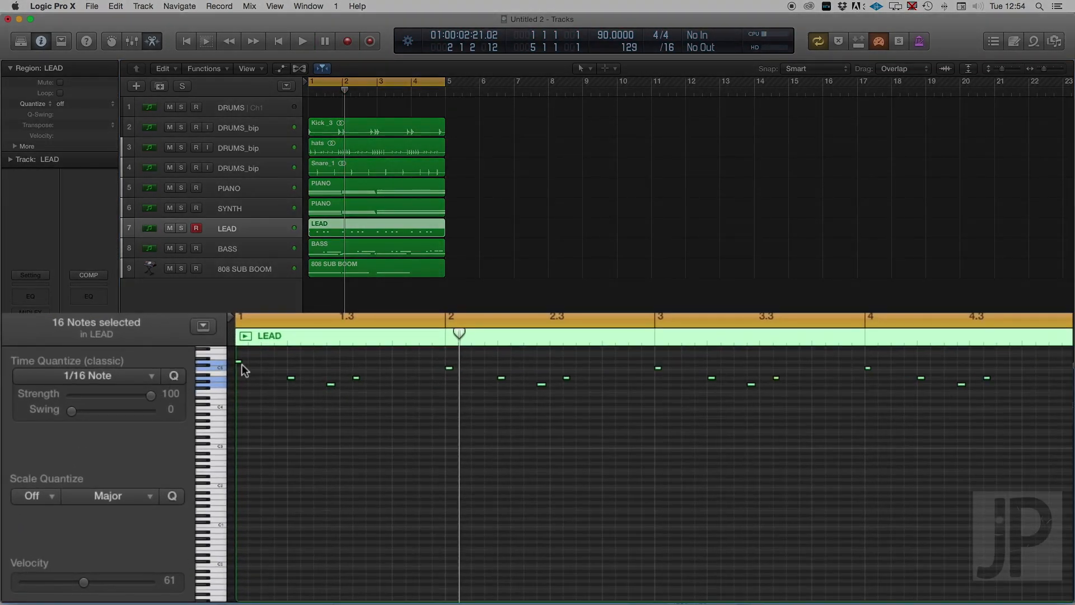
pyautogui.moveTo(240, 365)
pyautogui.mouseDown()
pyautogui.moveTo(240, 396)
pyautogui.moveTo(240, 347)
pyautogui.moveTo(240, 366)
pyautogui.mouseUp()
# Lower the LEAD track's volume to -4.9 dB and play through the full loop with every track active.
pyautogui.press('space')
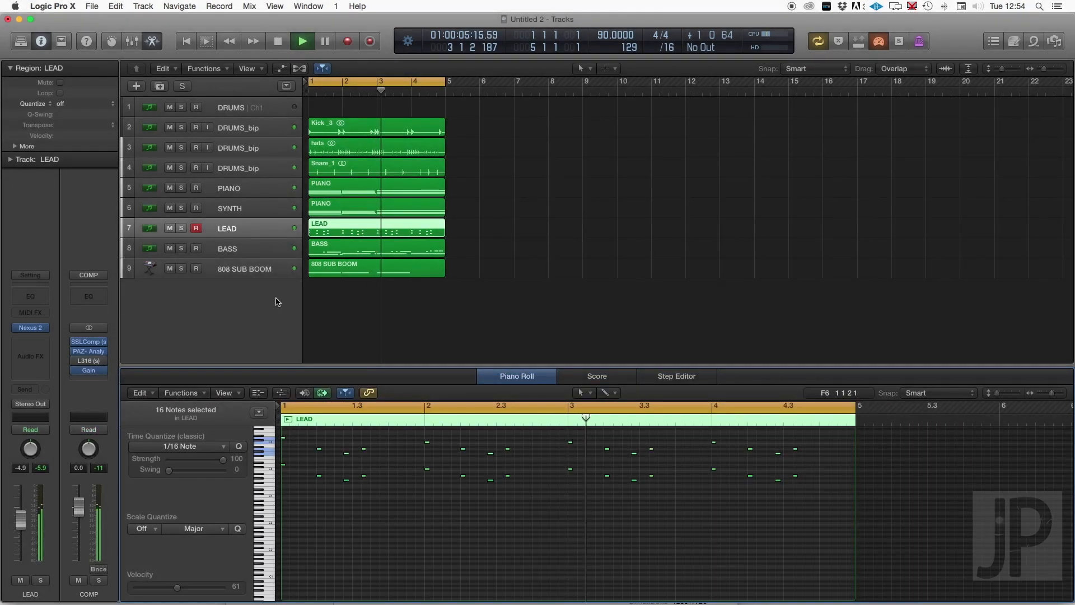
pyautogui.click(278, 127)
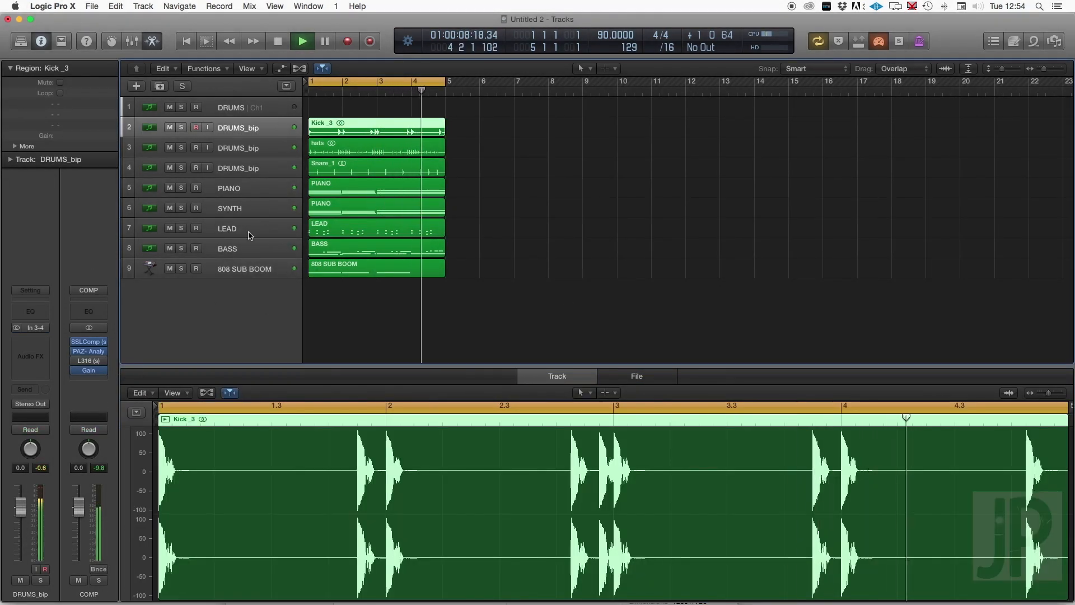
pyautogui.click(328, 302)
pyautogui.press('space')
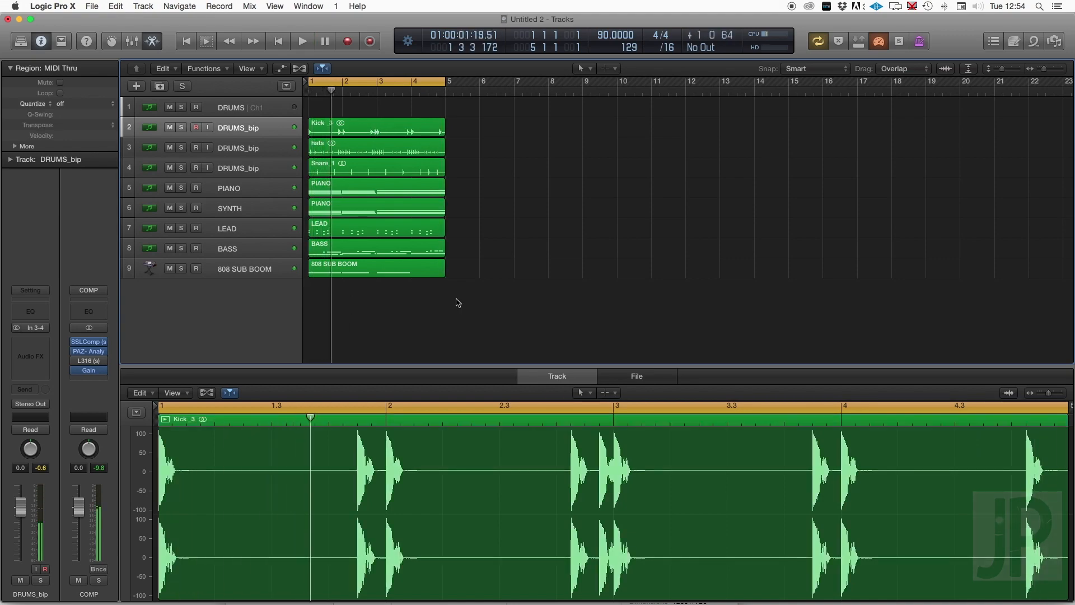